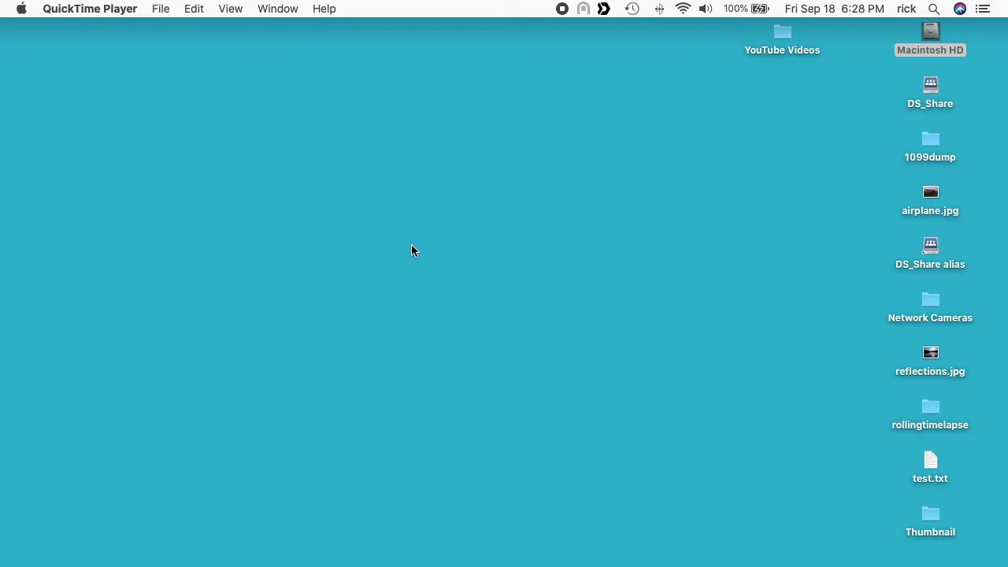
Start a new movie recording and review its USB Video camera, USB Digital Audio microphone and High quality options.
{"action": "left_click", "coordinate": [159, 11]}
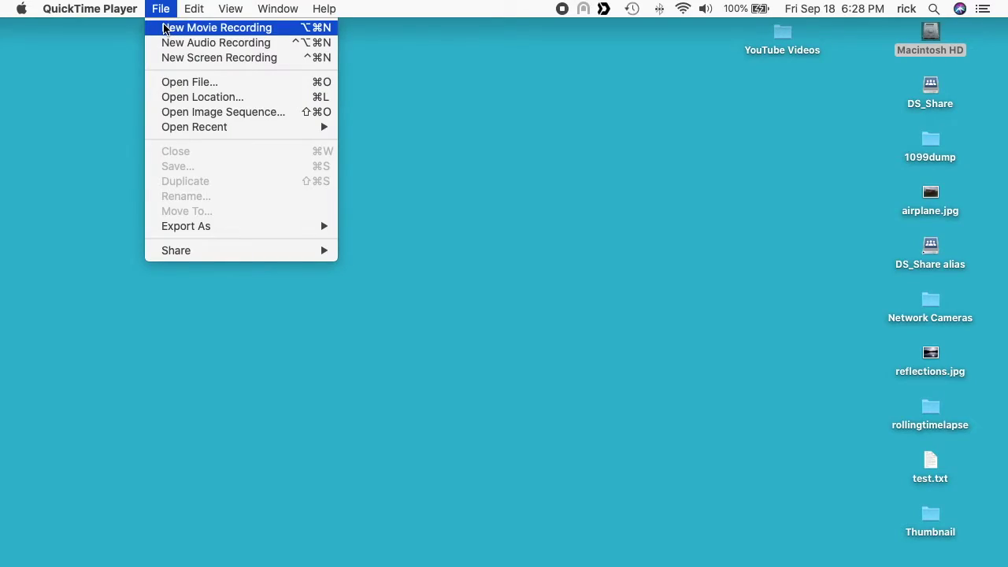
{"action": "left_click", "coordinate": [165, 28]}
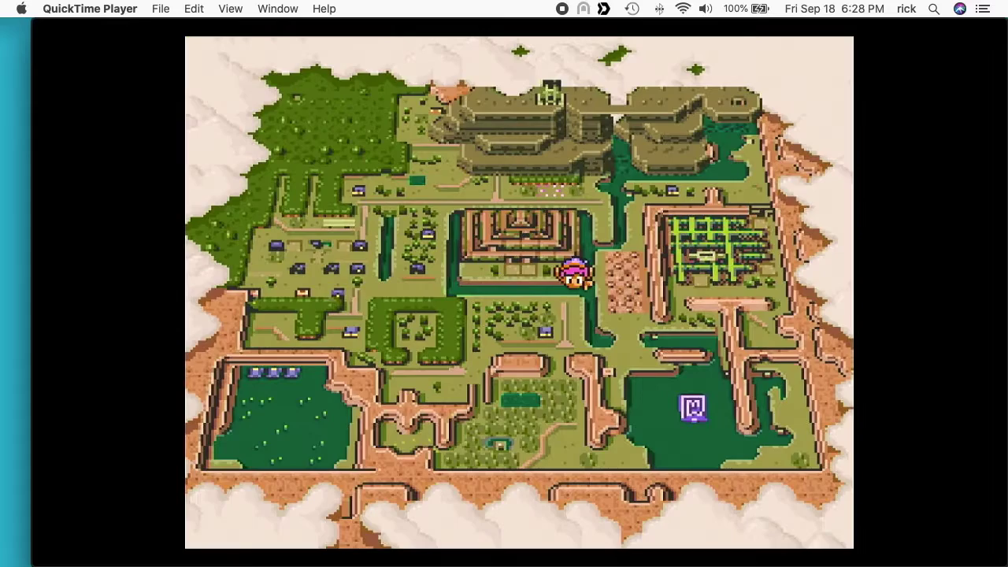
{"action": "mouse_move", "coordinate": [534, 449]}
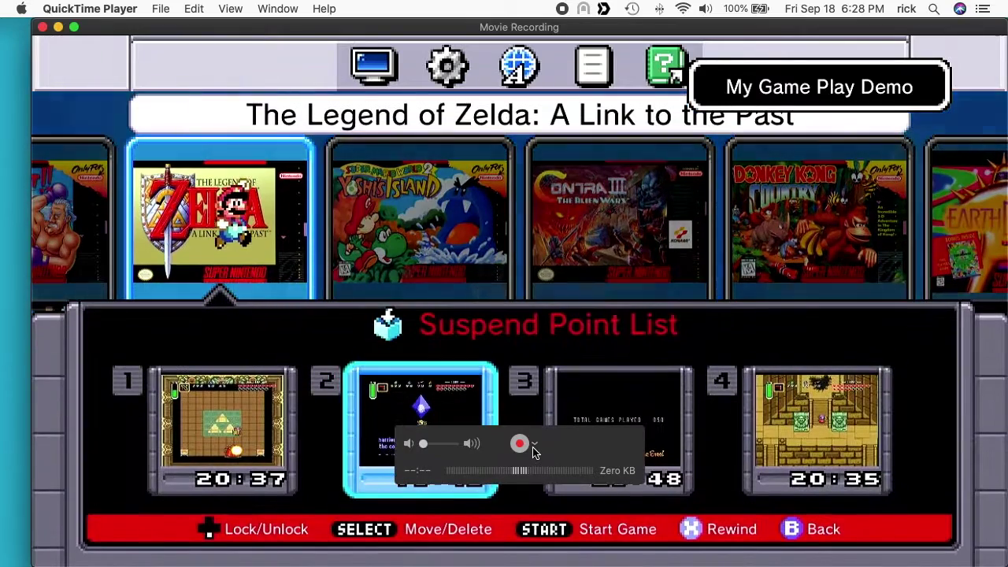
{"action": "left_click", "coordinate": [537, 449]}
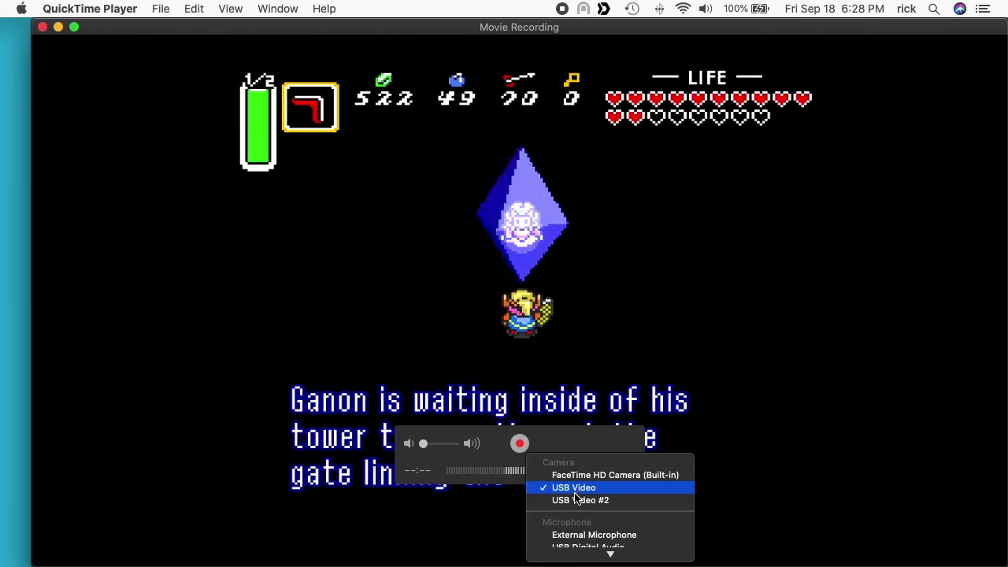
{"action": "scroll", "coordinate": [583, 535], "scroll_direction": "down", "scroll_amount": 3}
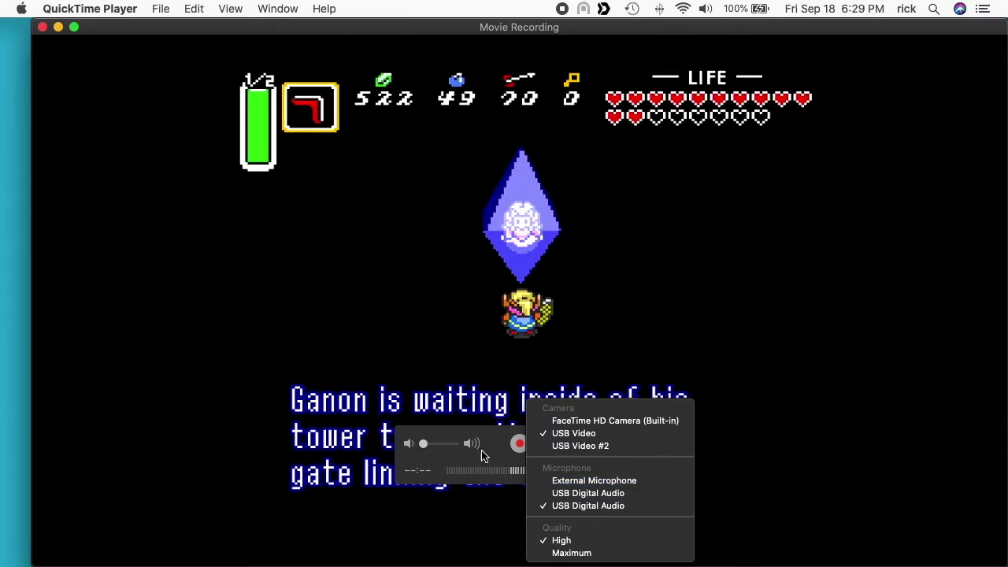
Select the first USB Digital Audio microphone and drag the monitoring volume down to minimum.
{"action": "left_click", "coordinate": [453, 449]}
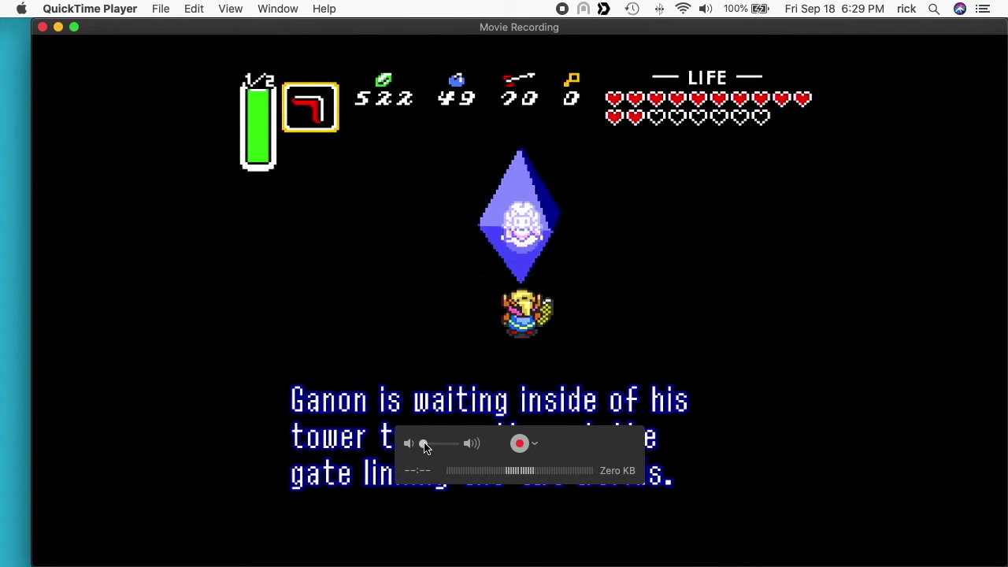
{"action": "left_click_drag", "start_coordinate": [426, 448], "coordinate": [468, 449]}
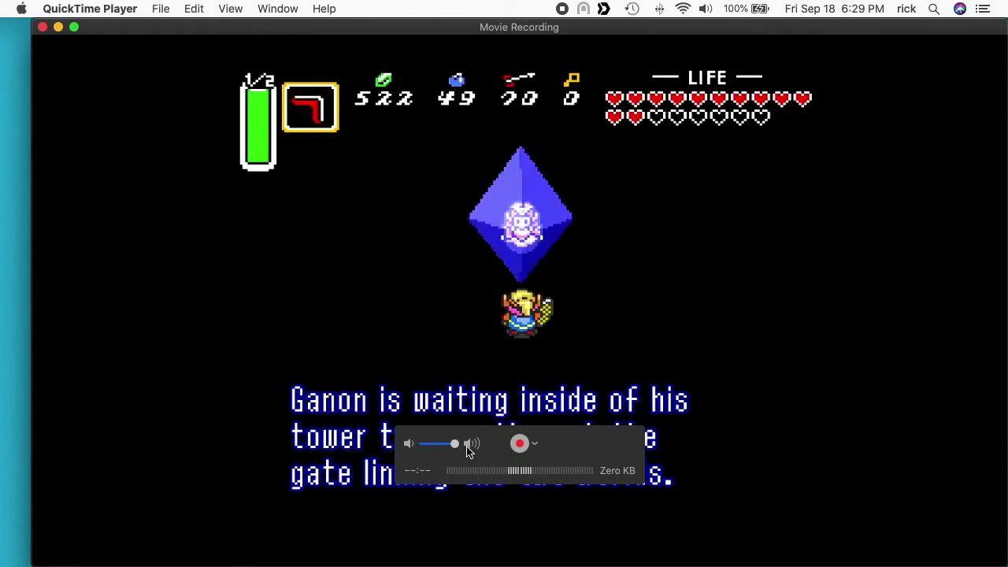
{"action": "left_click", "coordinate": [538, 448]}
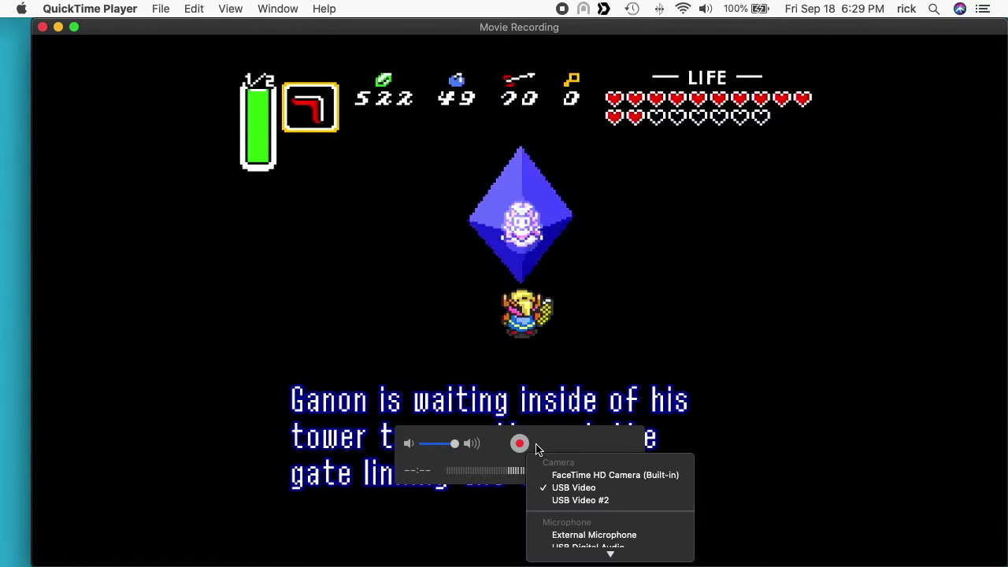
{"action": "left_click", "coordinate": [569, 494]}
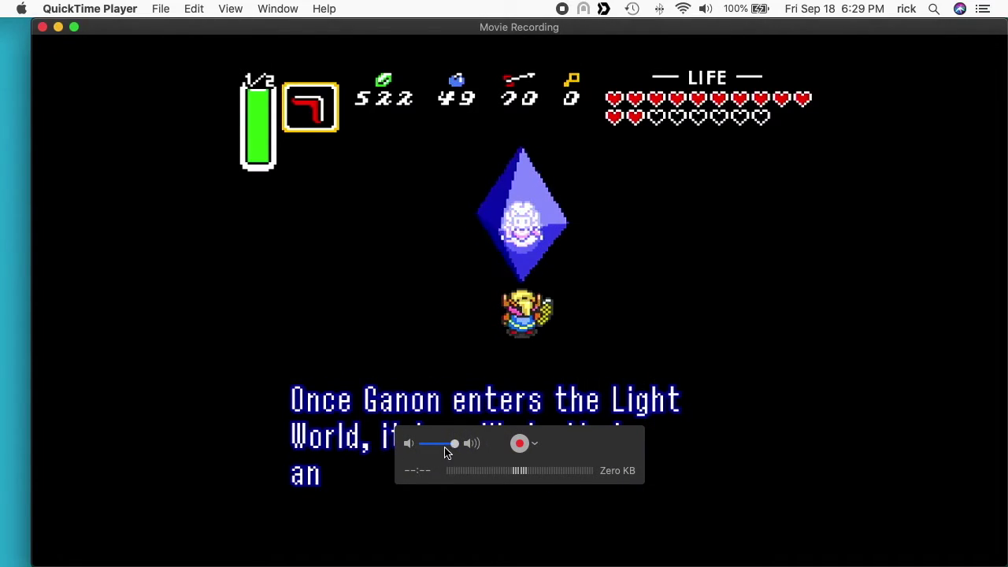
{"action": "left_click_drag", "start_coordinate": [452, 443], "coordinate": [428, 445]}
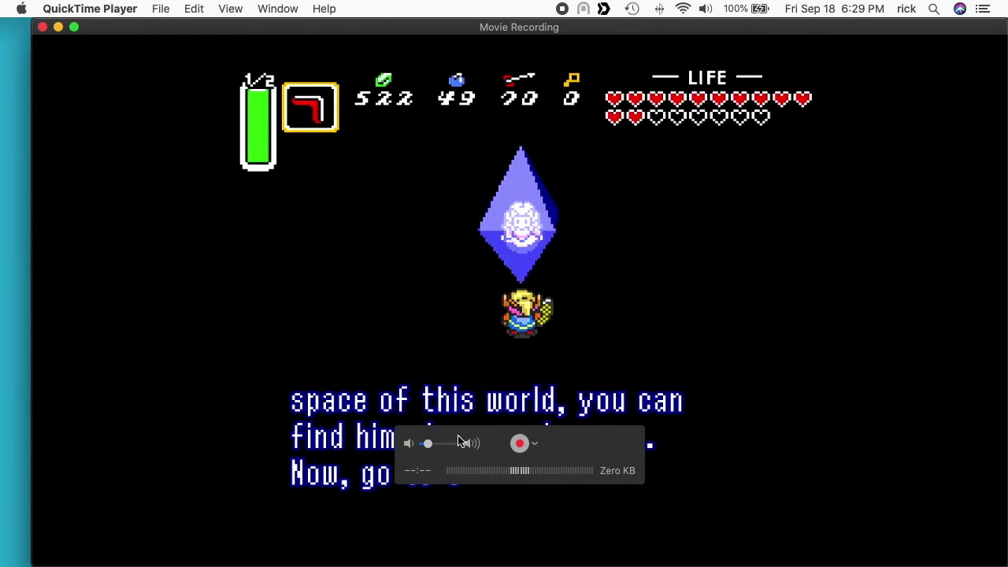
{"action": "left_click_drag", "start_coordinate": [428, 444], "coordinate": [391, 424]}
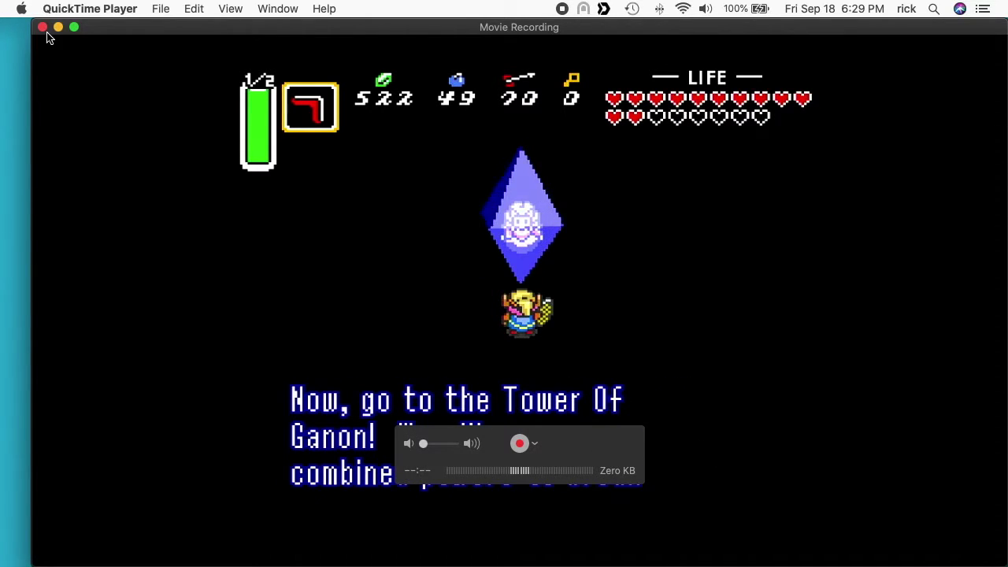
Shrink the Movie Recording window and move it to the desktop's top-left corner.
{"action": "left_click_drag", "start_coordinate": [32, 18], "coordinate": [461, 337]}
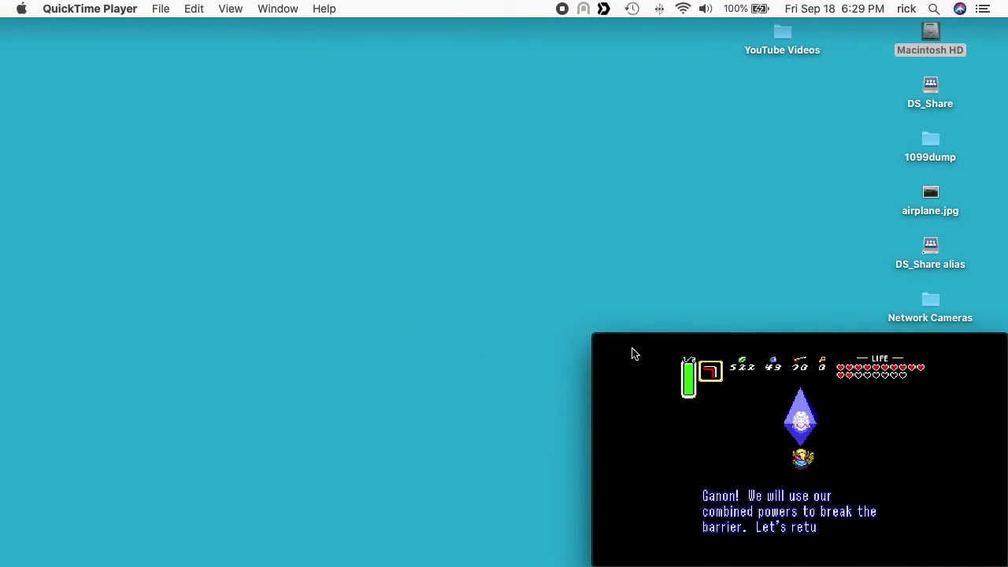
{"action": "left_click_drag", "start_coordinate": [685, 342], "coordinate": [118, 51]}
{"action": "left_click", "coordinate": [161, 9]}
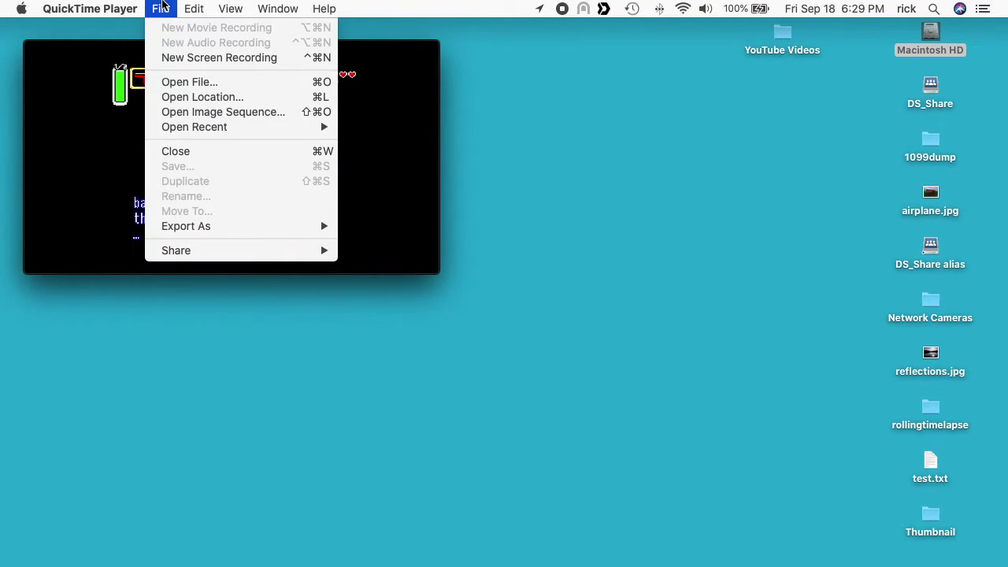
{"action": "left_click", "coordinate": [223, 74]}
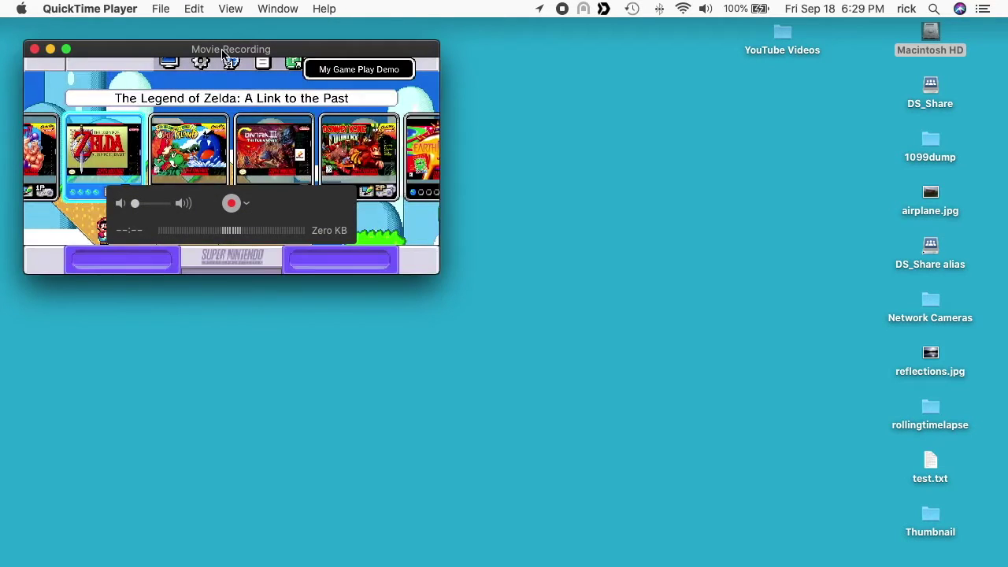
Launch Terminal through Spotlight by searching 'term'.
{"action": "key", "text": "super+space"}
{"action": "type", "text": "term"}
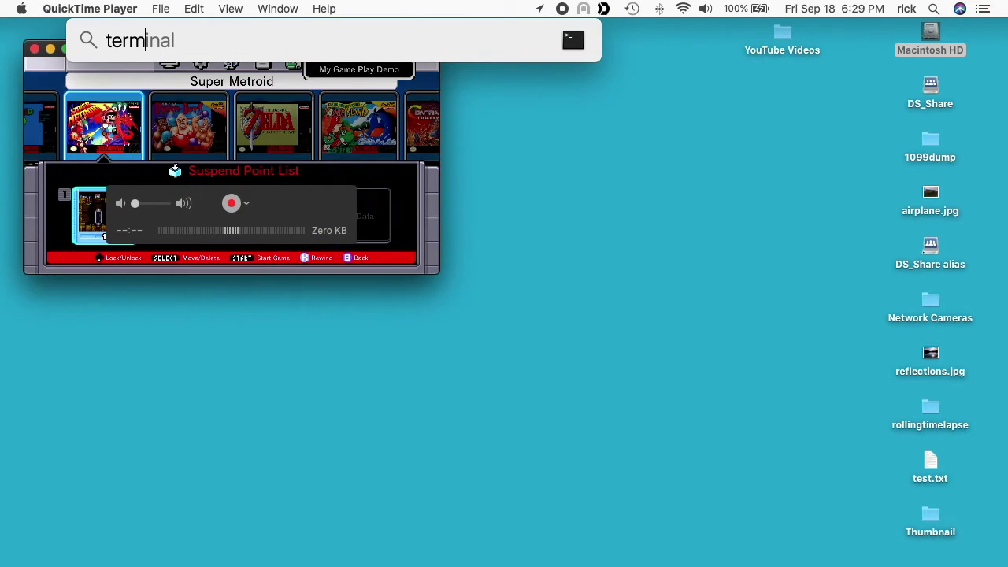
{"action": "key", "text": "Return"}
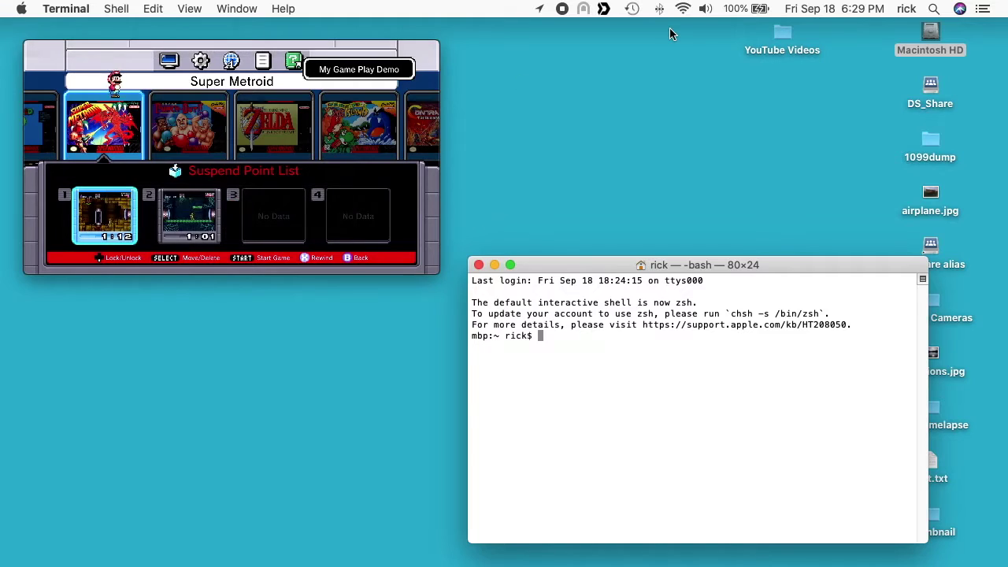
Drag QuickTime Player from Macintosh HD's Applications folder into Terminal, then close Finder and reposition Terminal.
{"action": "double_click", "coordinate": [930, 31]}
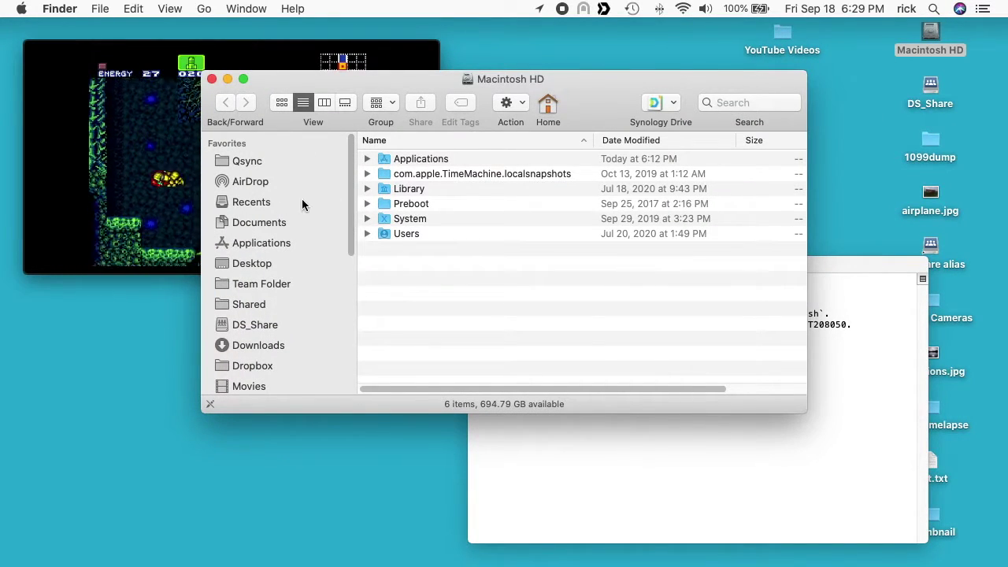
{"action": "left_click", "coordinate": [406, 162]}
{"action": "double_click", "coordinate": [407, 164]}
{"action": "type", "text": "qu"}
{"action": "left_click_drag", "start_coordinate": [449, 377], "coordinate": [706, 452]}
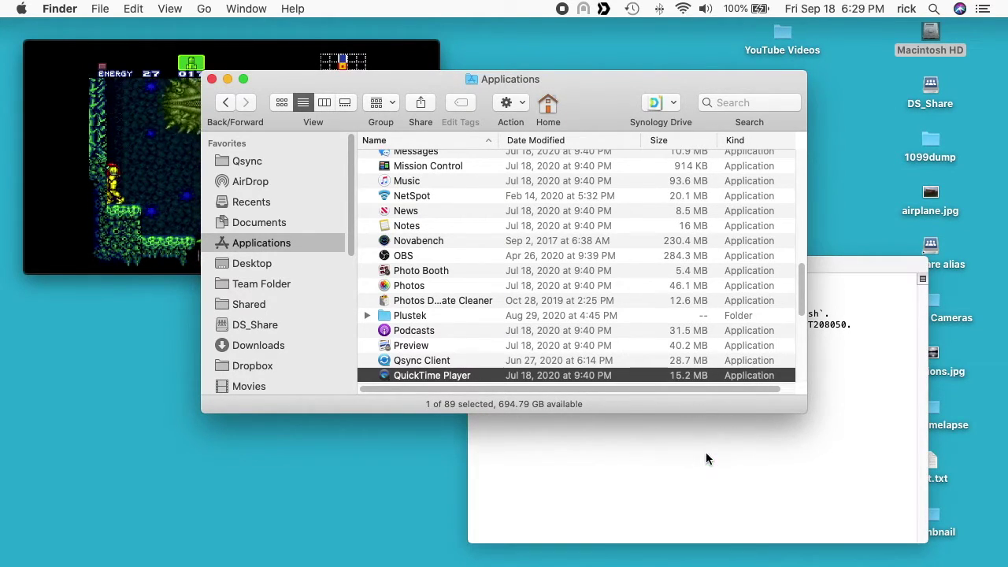
{"action": "left_click", "coordinate": [212, 80]}
{"action": "left_click_drag", "start_coordinate": [581, 265], "coordinate": [375, 251]}
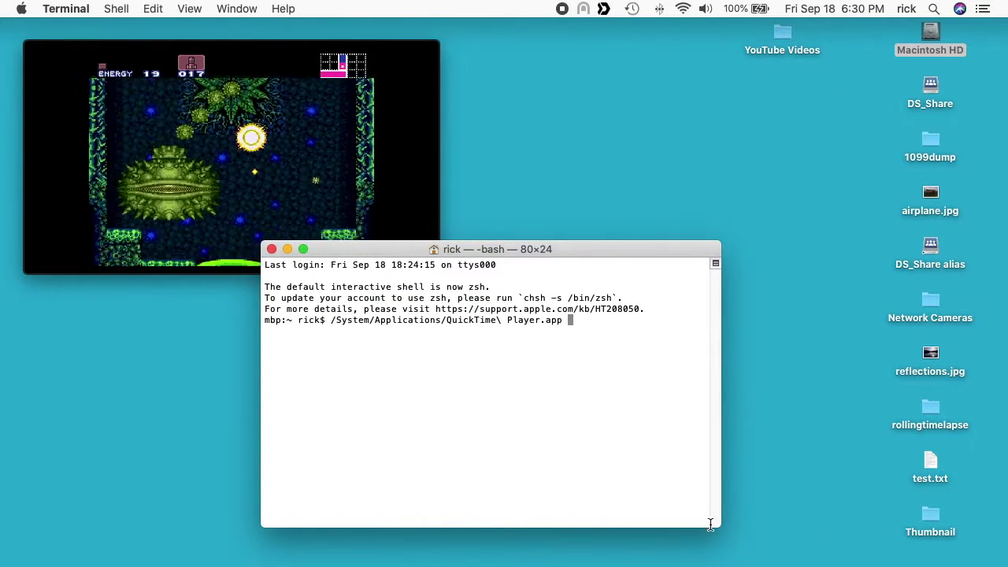
Tab-complete the path to Contents/MacOS/QuickTime Player and run it as a second instance.
{"action": "left_click_drag", "start_coordinate": [711, 525], "coordinate": [879, 539]}
{"action": "key", "text": "BackSpace"}
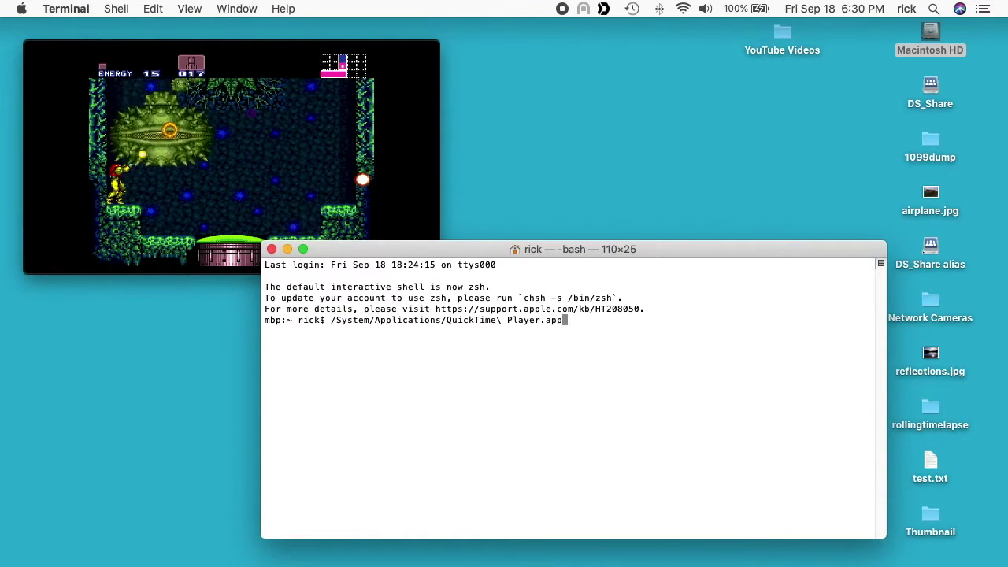
{"action": "type", "text": "/"}
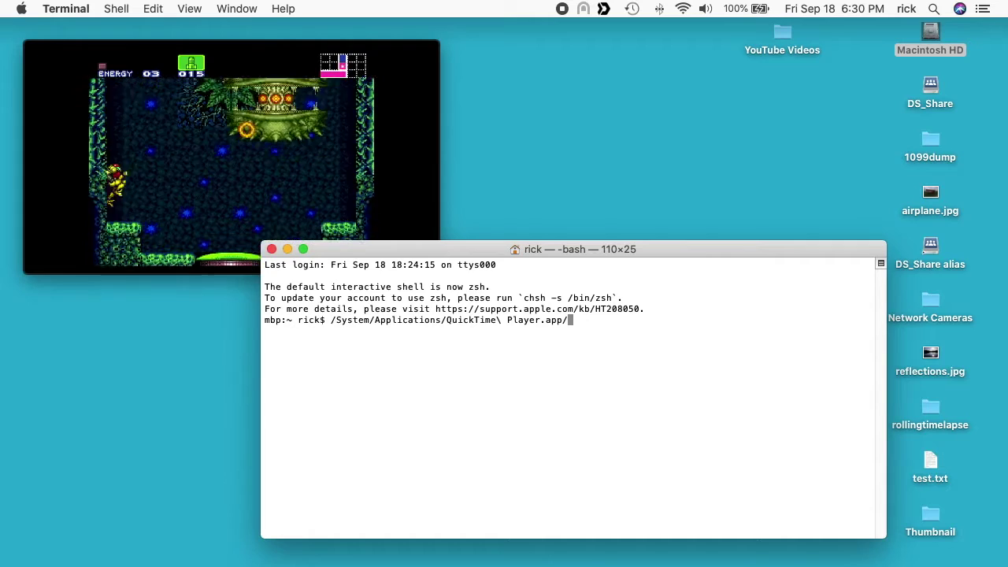
{"action": "key", "text": "Tab"}
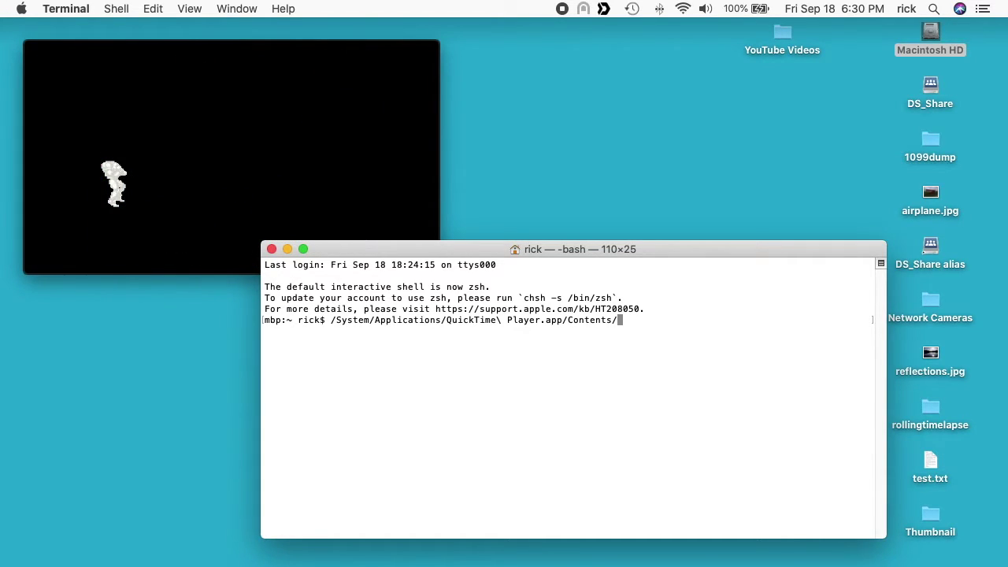
{"action": "type", "text": "M"}
{"action": "key", "text": "Tab"}
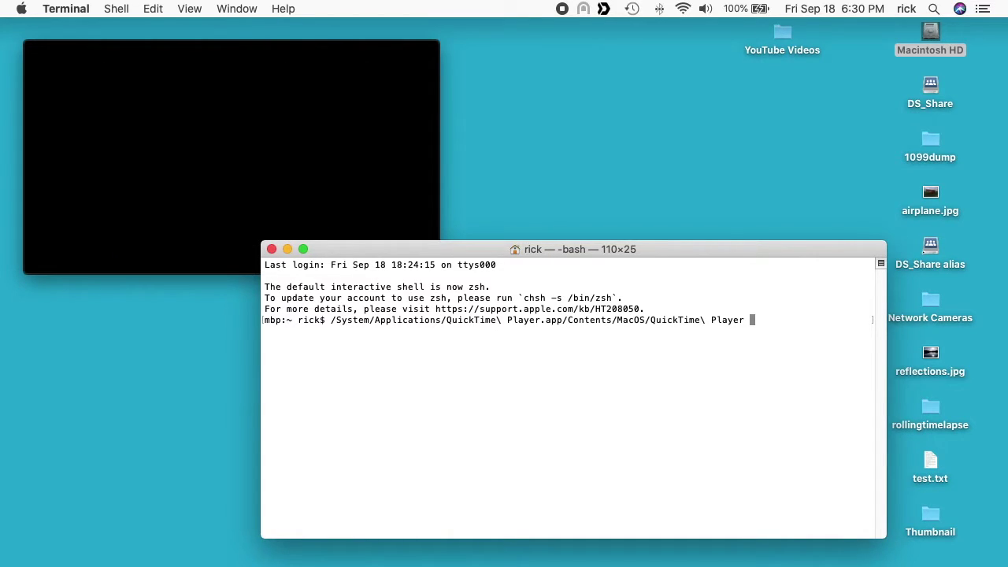
{"action": "key", "text": "Return"}
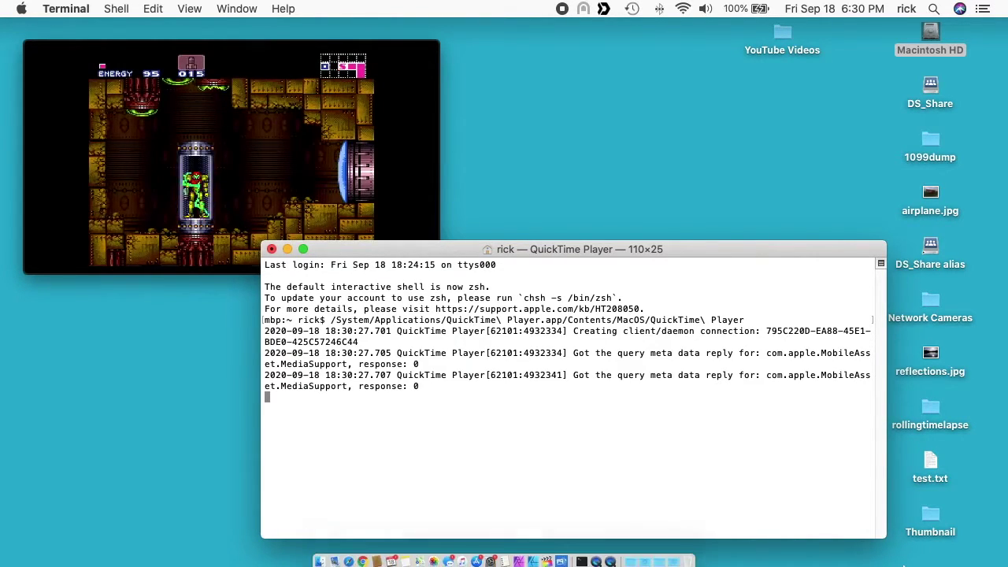
Open a new movie recording in the second QuickTime Player instance, dismissing the Open dialog.
{"action": "left_click", "coordinate": [611, 558]}
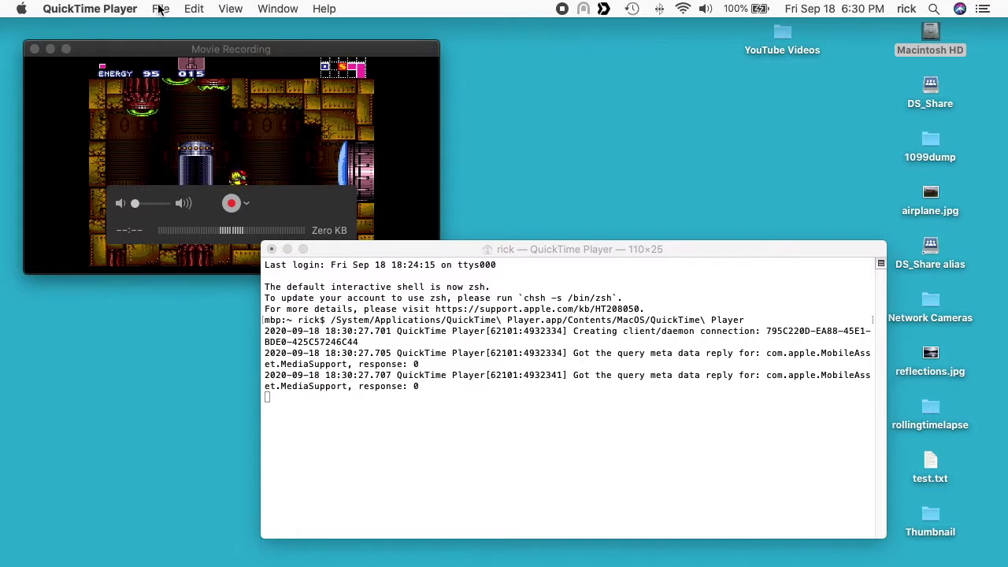
{"action": "key", "text": "super+o"}
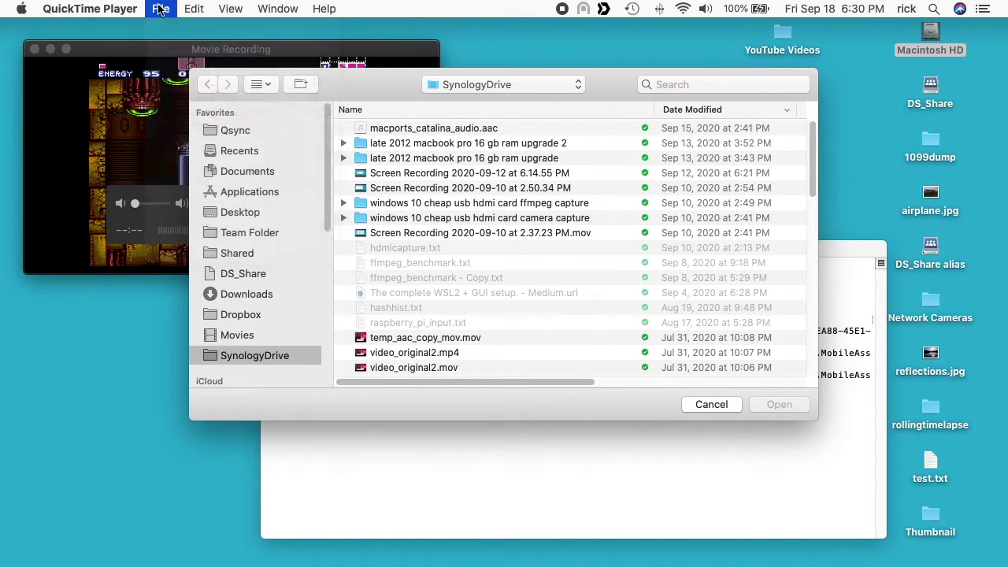
{"action": "left_click", "coordinate": [160, 9]}
{"action": "left_click", "coordinate": [167, 22]}
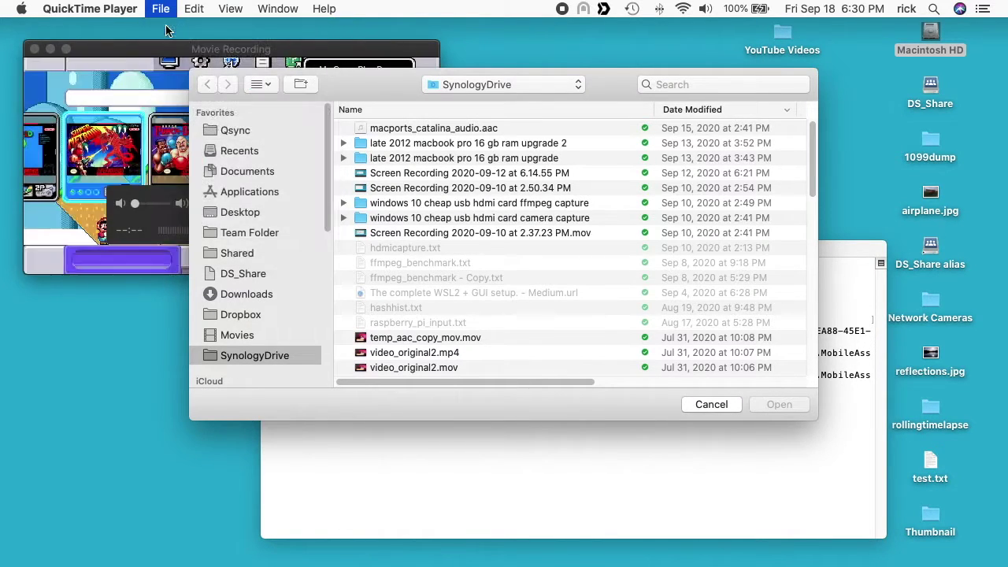
{"action": "key", "text": "Escape"}
Resize the new recording window smaller and move it higher up on the desktop.
{"action": "double_click", "coordinate": [170, 40]}
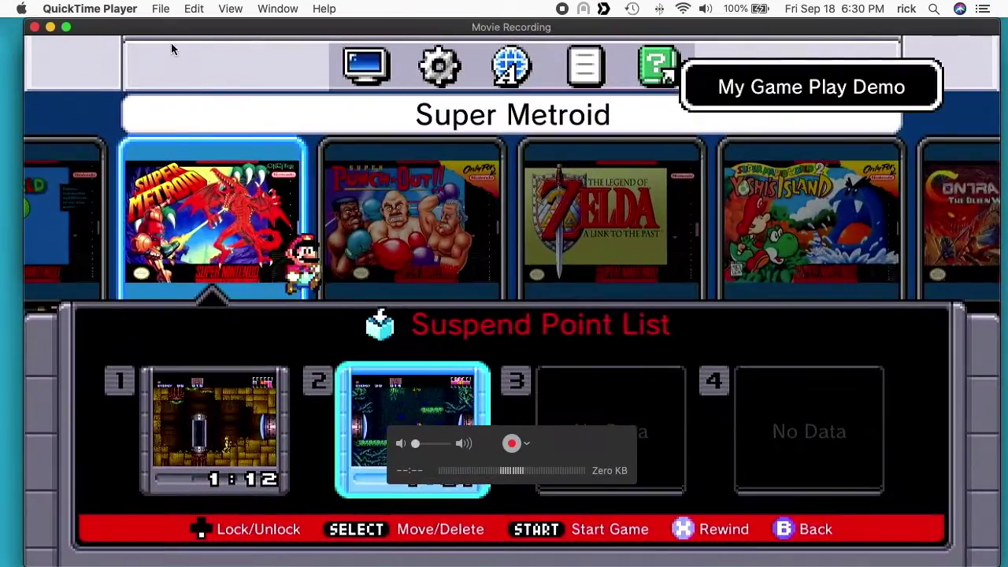
{"action": "left_click_drag", "start_coordinate": [24, 35], "coordinate": [358, 207]}
{"action": "left_click_drag", "start_coordinate": [529, 222], "coordinate": [531, 110]}
Switch the second window's camera to USB Video #2 and mute its sound monitoring.
{"action": "mouse_move", "coordinate": [394, 205]}
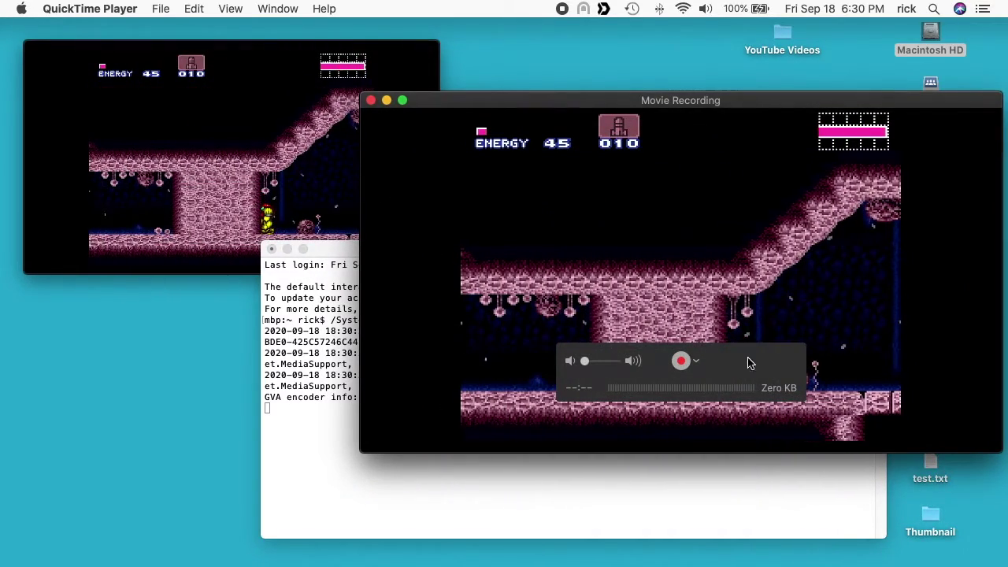
{"action": "left_click", "coordinate": [698, 364]}
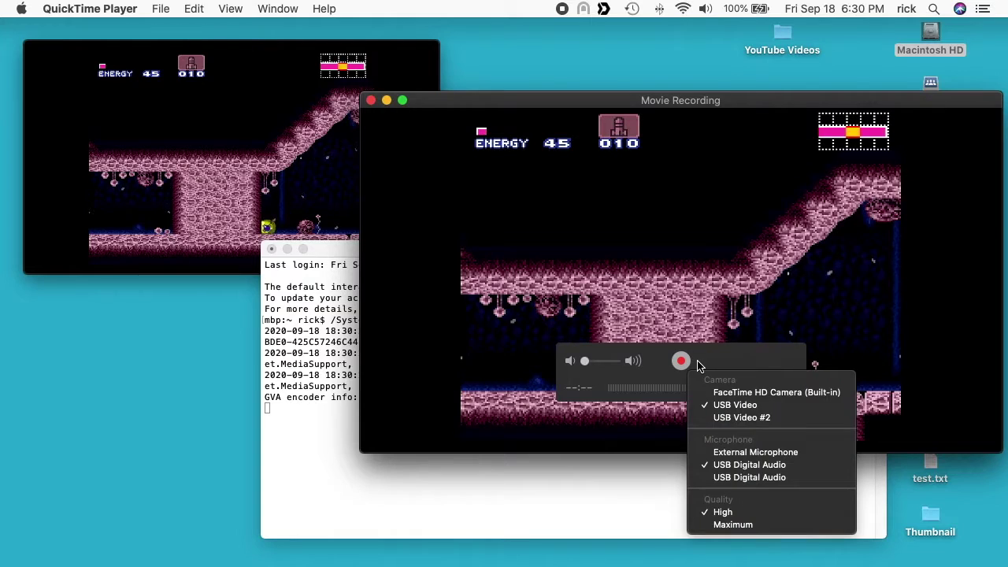
{"action": "left_click", "coordinate": [717, 418]}
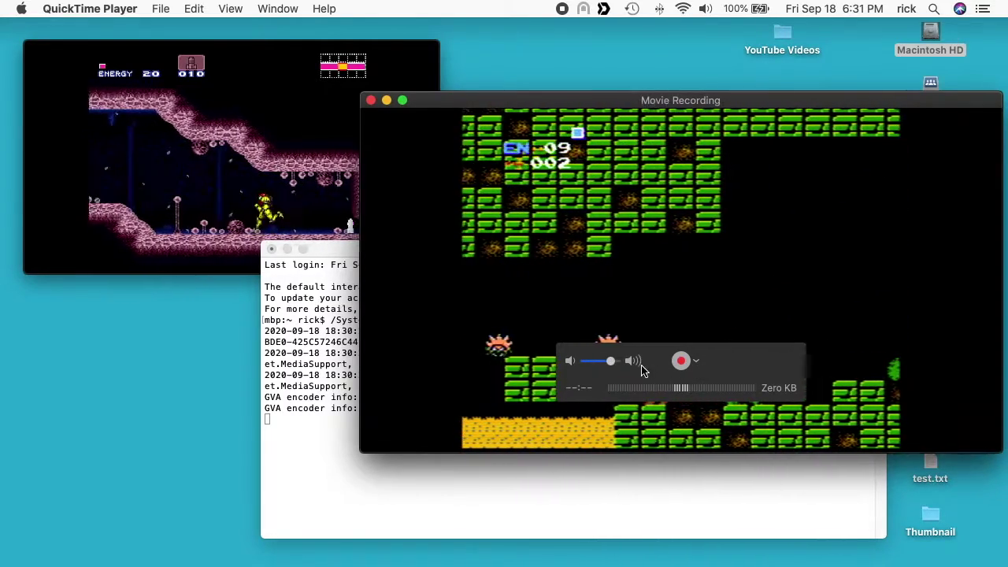
{"action": "left_click", "coordinate": [563, 362]}
Turn the SNES window's monitoring volume up to full.
{"action": "left_click", "coordinate": [243, 153]}
{"action": "left_click", "coordinate": [152, 205]}
{"action": "left_click_drag", "start_coordinate": [150, 207], "coordinate": [113, 208]}
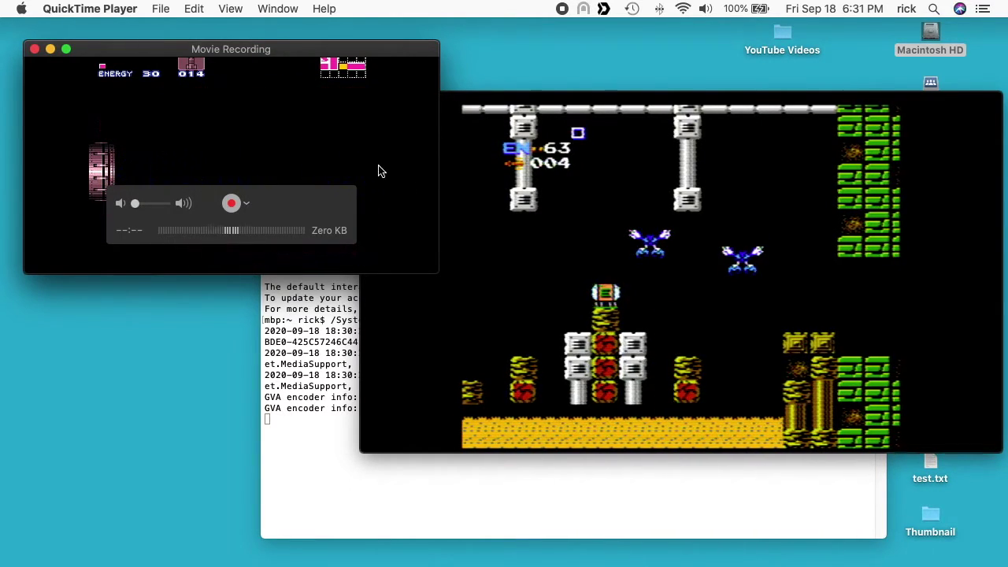
Shrink the NES window and move it to the upper middle of the desktop.
{"action": "left_click", "coordinate": [618, 193]}
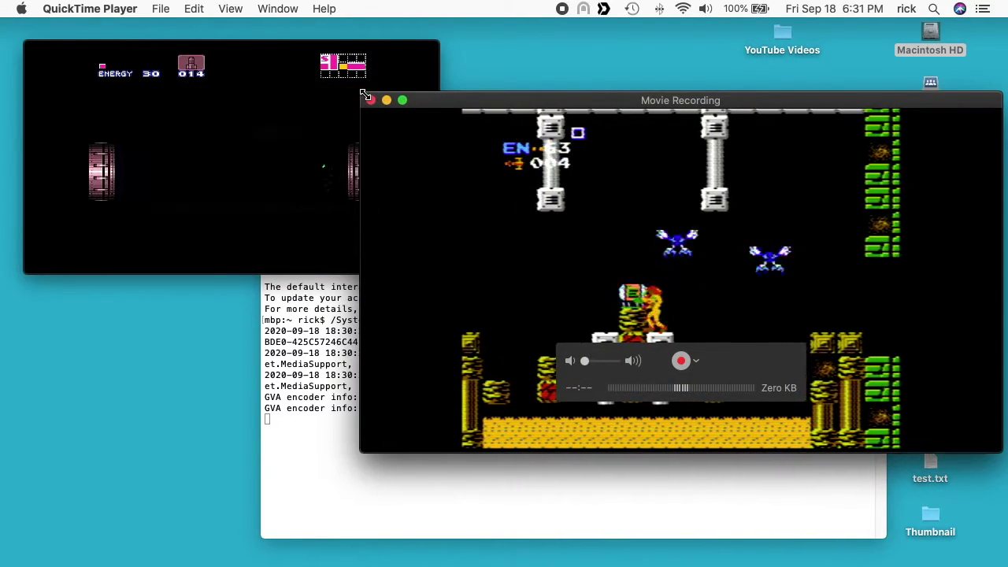
{"action": "left_click_drag", "start_coordinate": [361, 93], "coordinate": [650, 208]}
{"action": "left_click_drag", "start_coordinate": [737, 255], "coordinate": [567, 59]}
Start recording the SNES capture, then the NES capture, so both run together.
{"action": "mouse_move", "coordinate": [241, 187]}
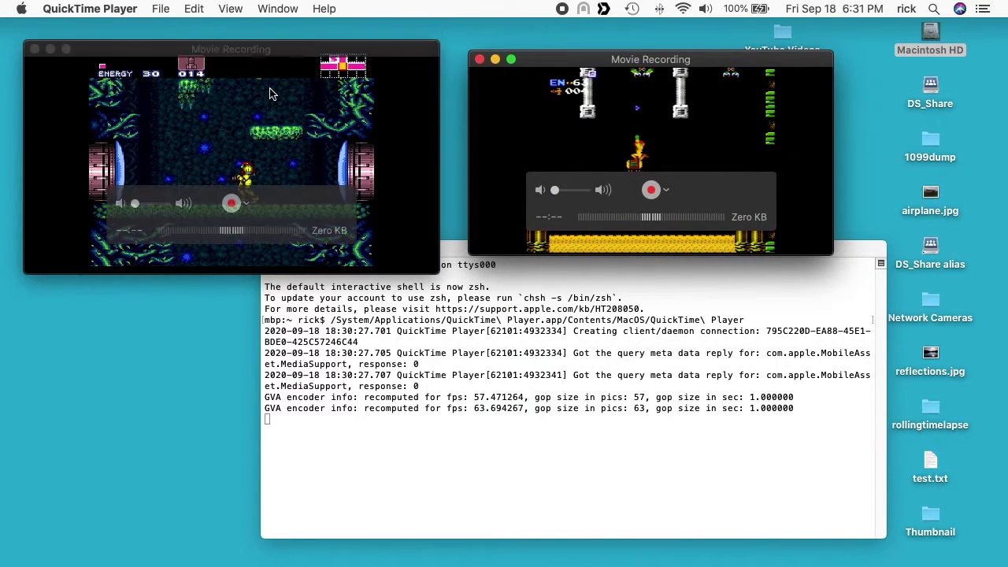
{"action": "left_click", "coordinate": [233, 208]}
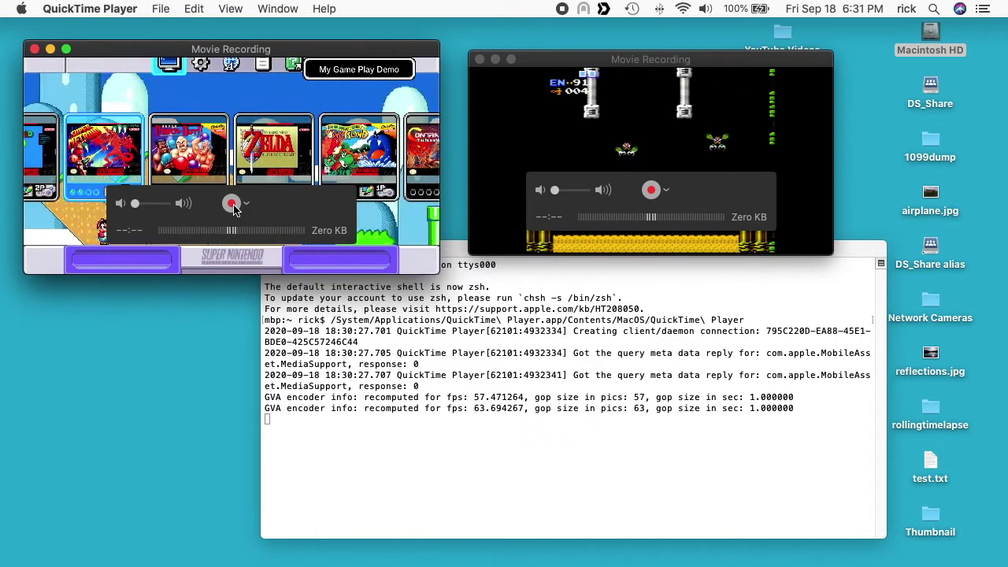
{"action": "left_click", "coordinate": [234, 208]}
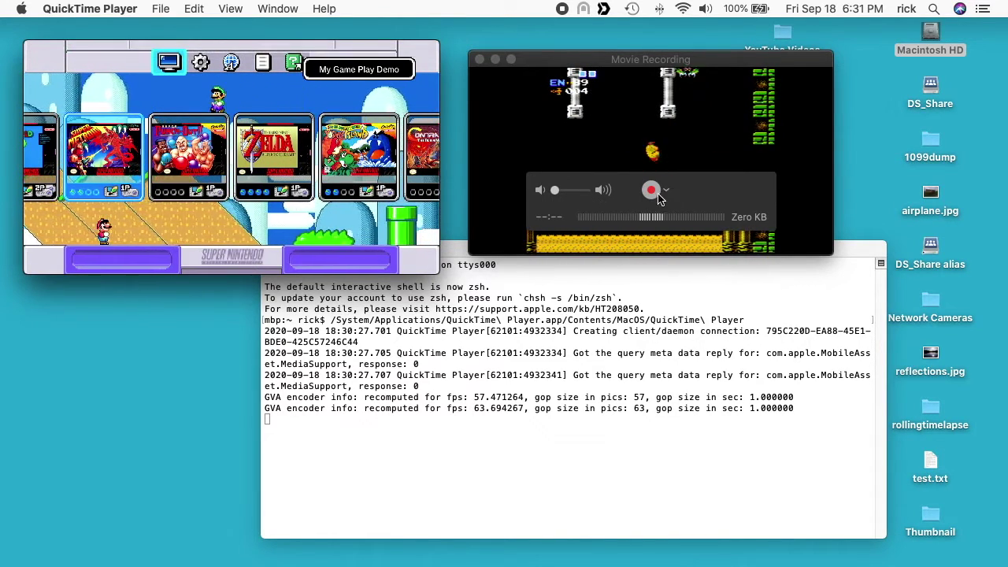
{"action": "key", "text": "Return"}
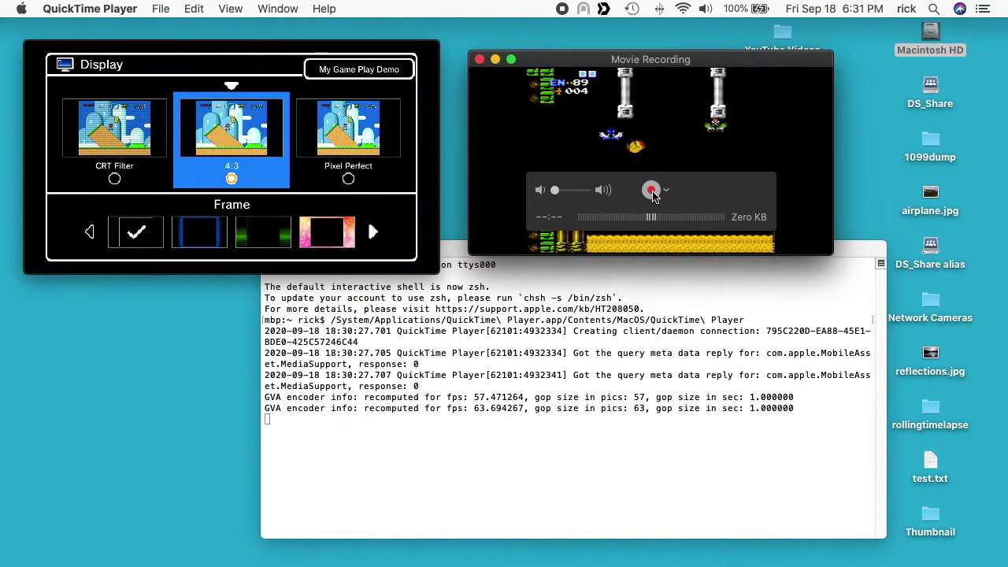
{"action": "key", "text": "Right"}
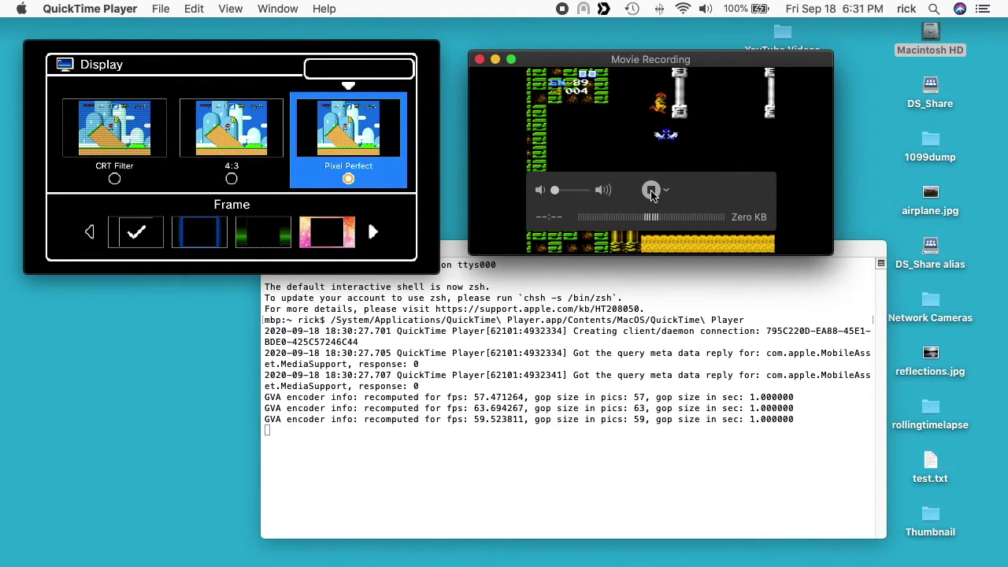
{"action": "key", "text": "Escape"}
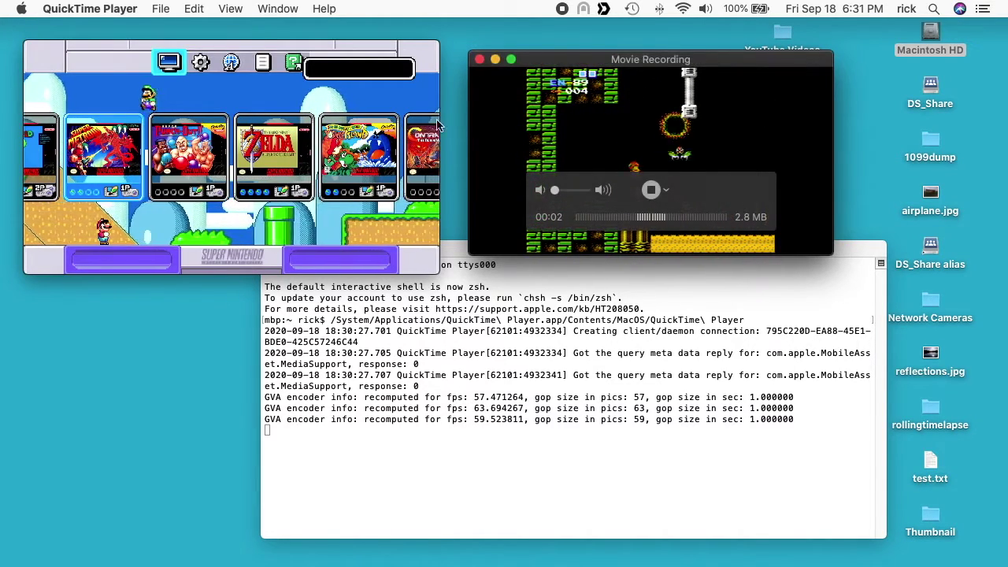
{"action": "mouse_move", "coordinate": [394, 126]}
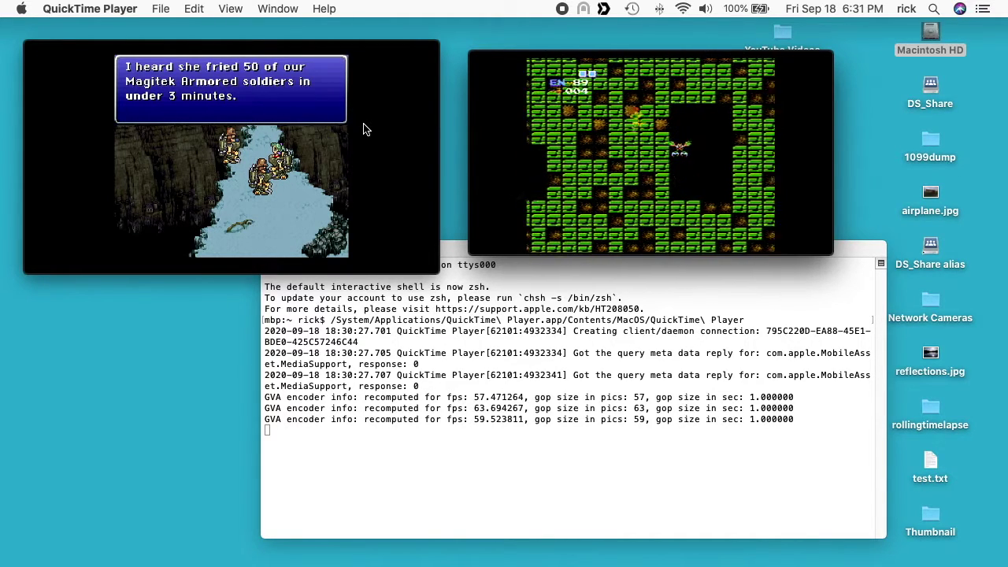
Stop both the SNES and NES recordings and briefly play back the NES clip.
{"action": "left_click", "coordinate": [233, 206]}
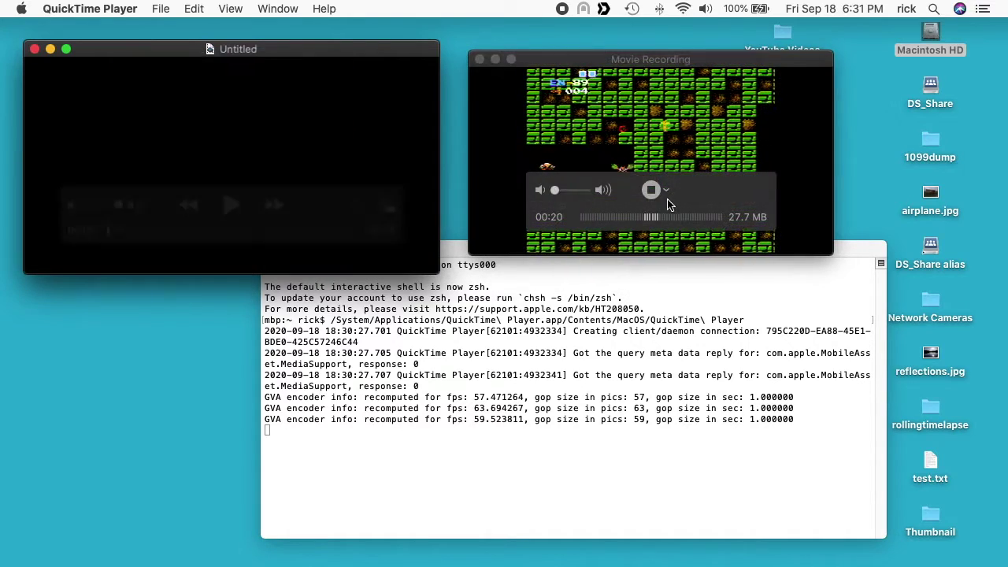
{"action": "left_click", "coordinate": [649, 193]}
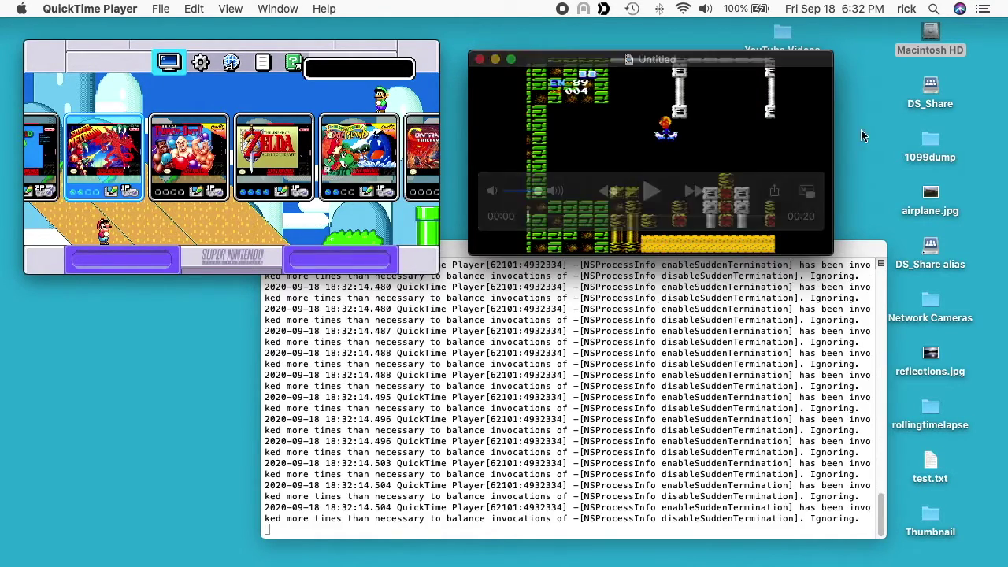
{"action": "left_click", "coordinate": [653, 192]}
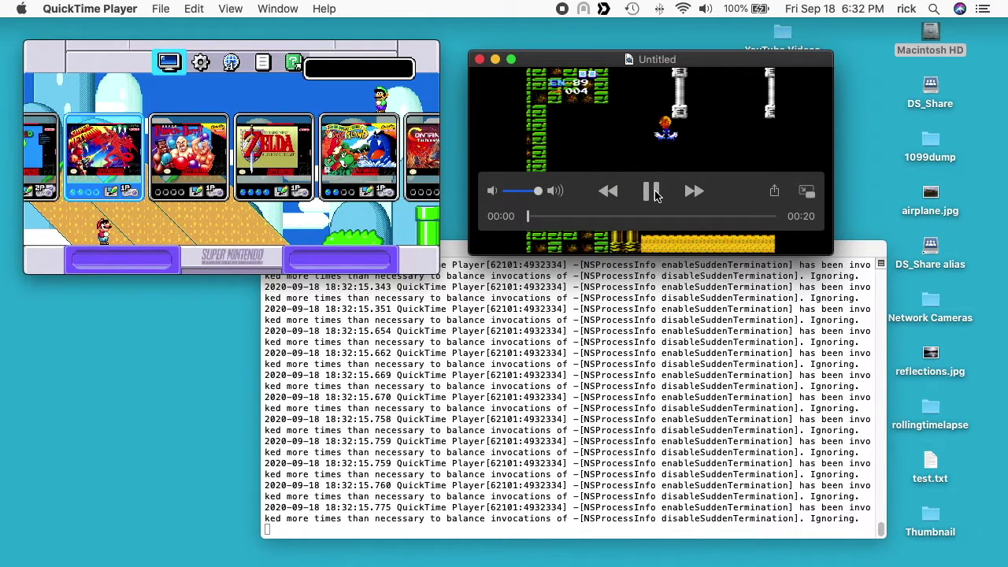
{"action": "left_click", "coordinate": [653, 191]}
Play the Super Nintendo recording and move its window slightly lower.
{"action": "left_click", "coordinate": [230, 204]}
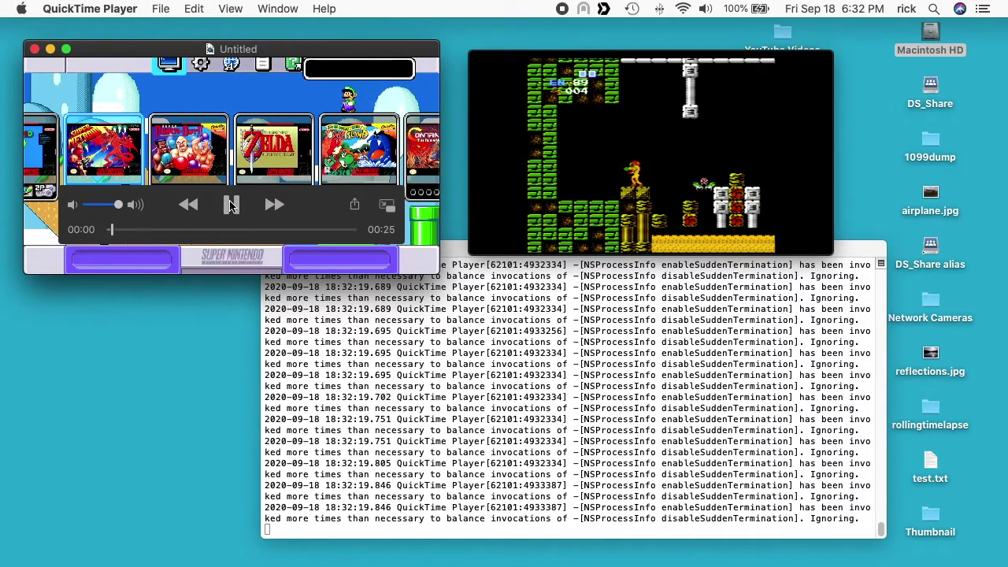
{"action": "mouse_move", "coordinate": [661, 149]}
{"action": "mouse_move", "coordinate": [391, 157]}
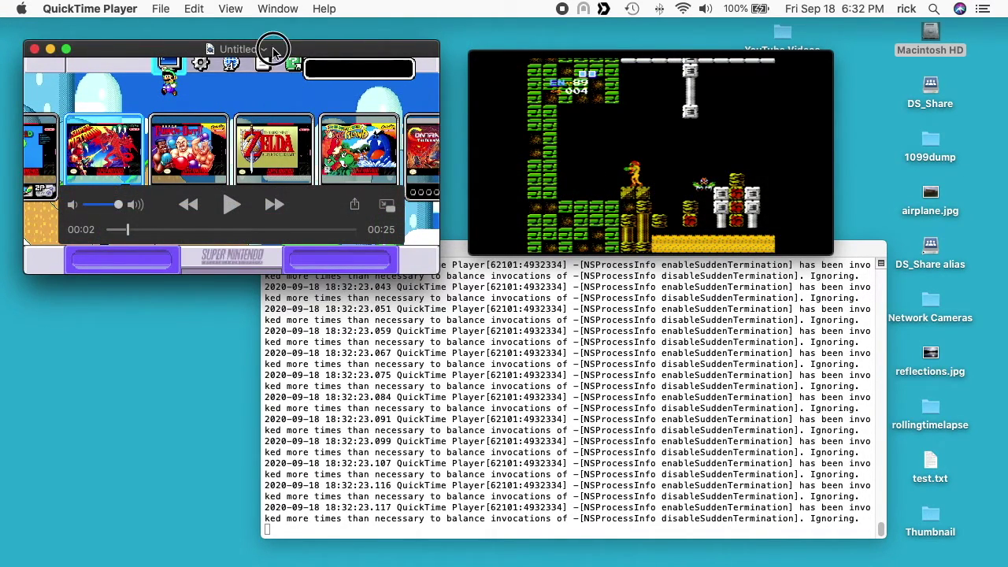
{"action": "left_click_drag", "start_coordinate": [273, 51], "coordinate": [289, 104]}
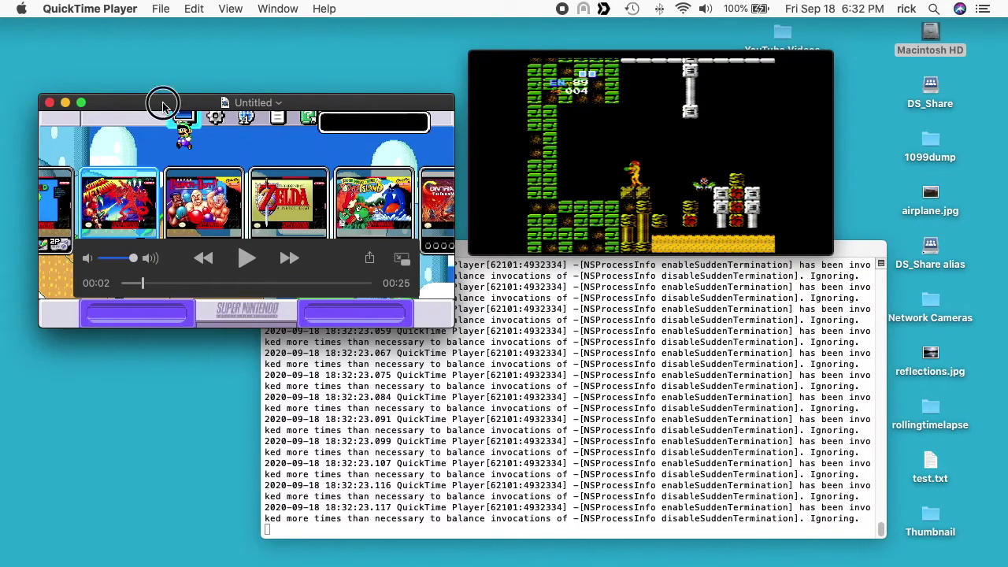
Save the Super Nintendo recording to the desktop as snes.mov.
{"action": "left_click", "coordinate": [160, 8]}
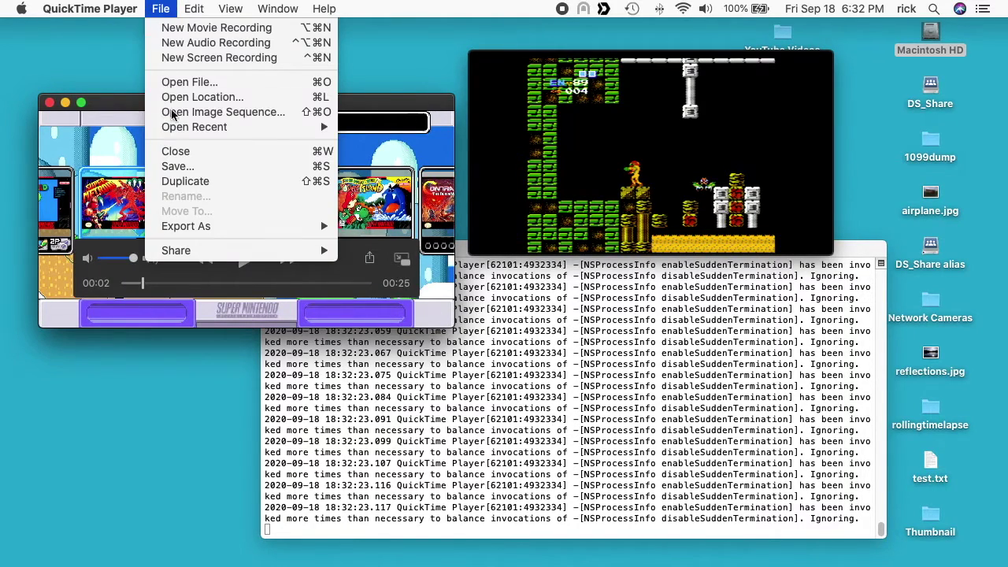
{"action": "left_click", "coordinate": [182, 168]}
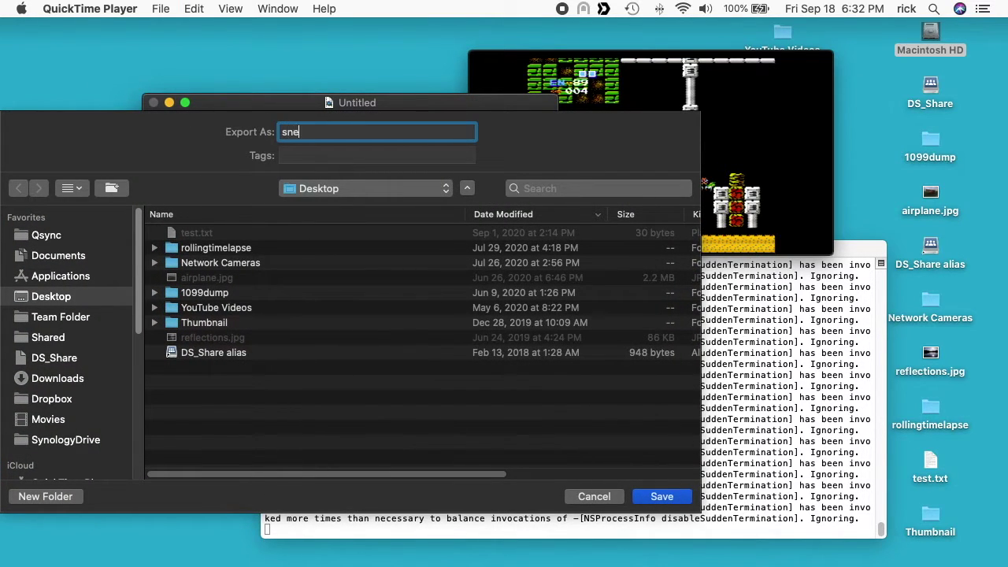
{"action": "type", "text": "snes"}
{"action": "left_click", "coordinate": [657, 501]}
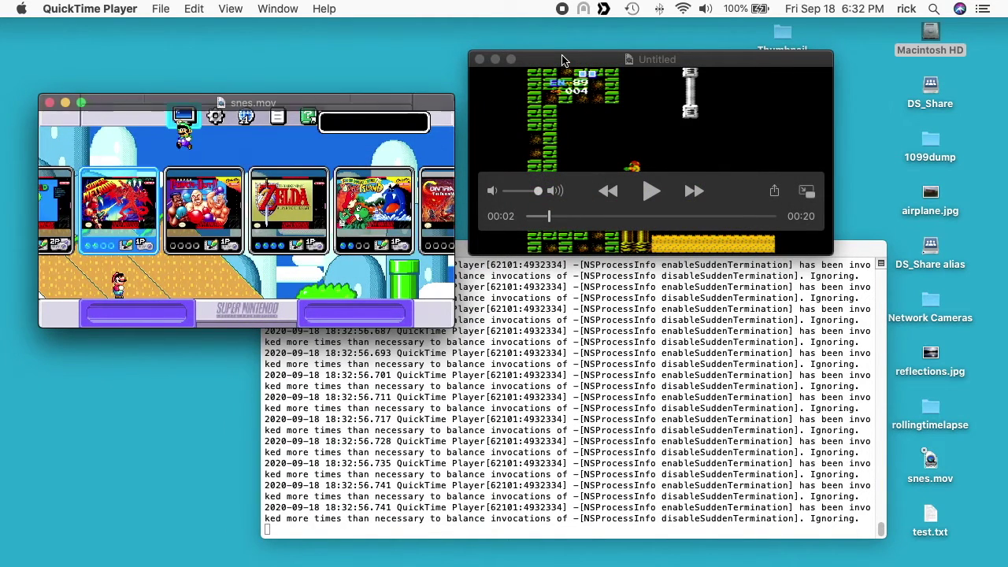
Save the NES recording to the desktop as nes.mov.
{"action": "left_click", "coordinate": [563, 60]}
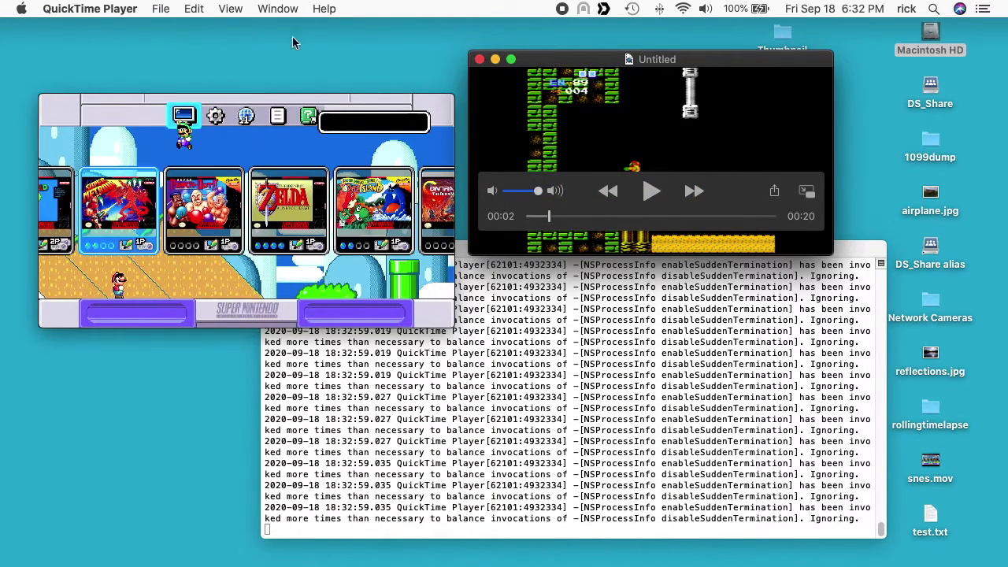
{"action": "left_click", "coordinate": [161, 9]}
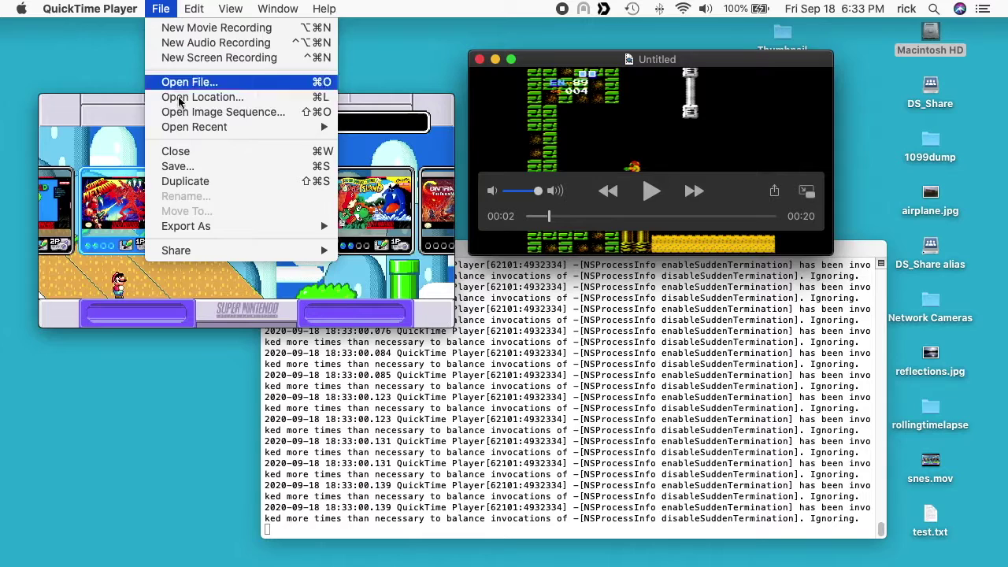
{"action": "left_click", "coordinate": [192, 165]}
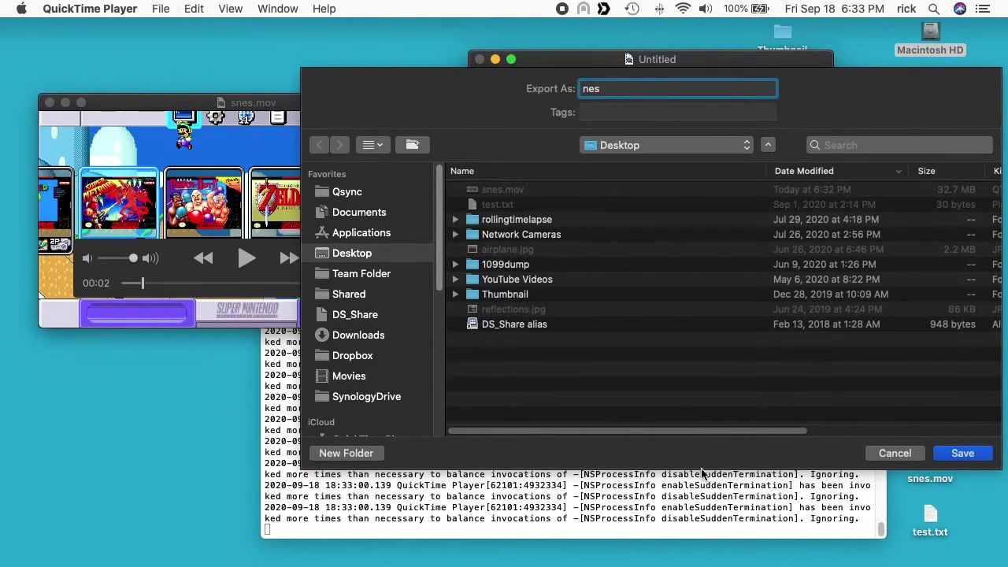
{"action": "type", "text": "nes"}
{"action": "left_click", "coordinate": [961, 453]}
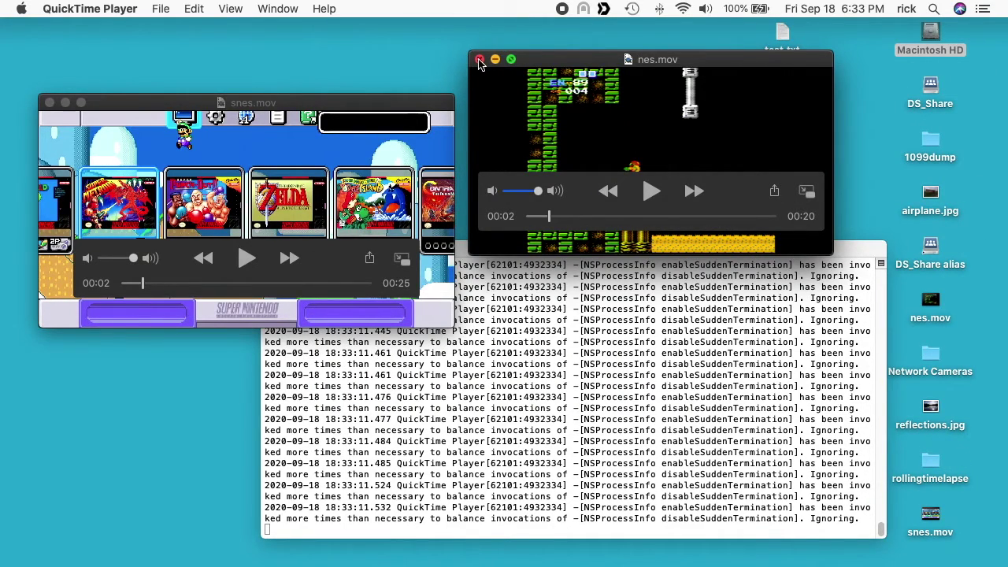
Close the nes.mov window and quit QuickTime Player.
{"action": "left_click", "coordinate": [479, 60]}
{"action": "left_click", "coordinate": [97, 6]}
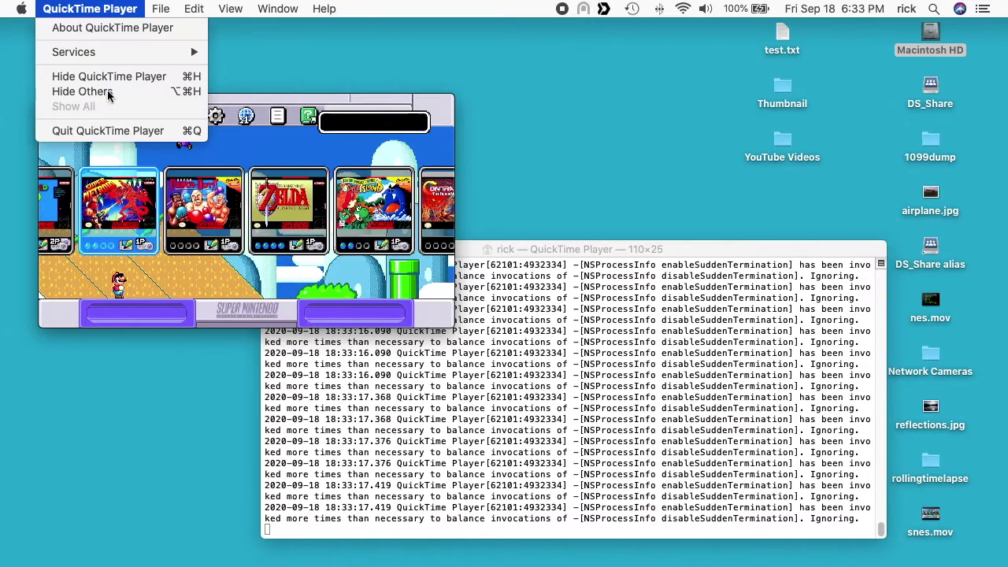
{"action": "left_click", "coordinate": [106, 128]}
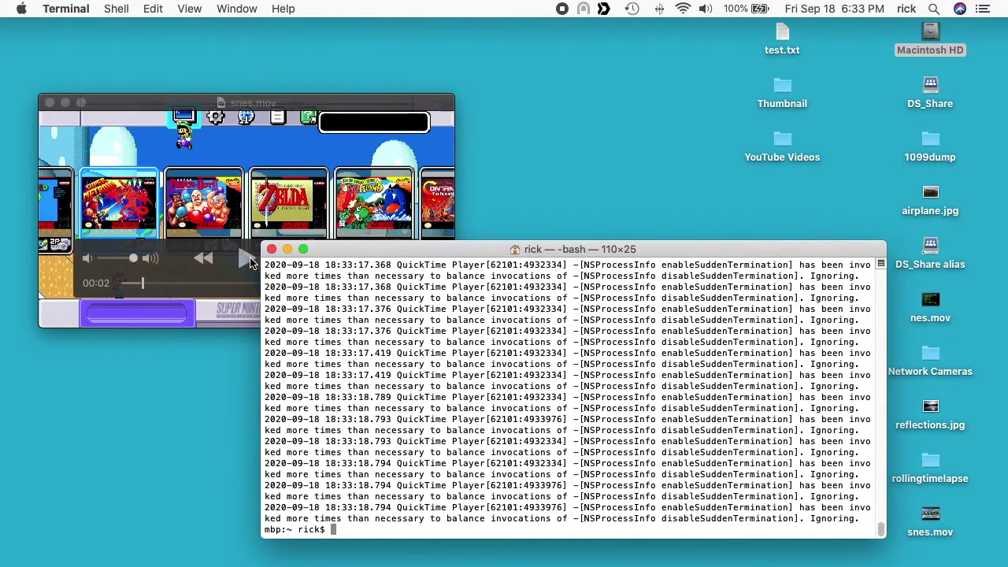
Close the Terminal window, then close the remaining snes.mov movie window.
{"action": "left_click", "coordinate": [272, 249]}
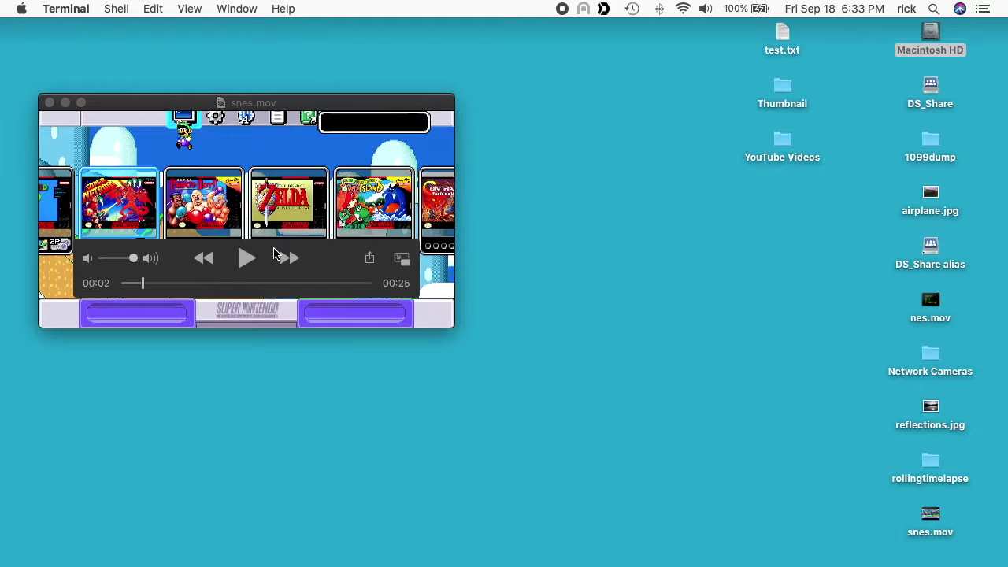
{"action": "left_click", "coordinate": [160, 124]}
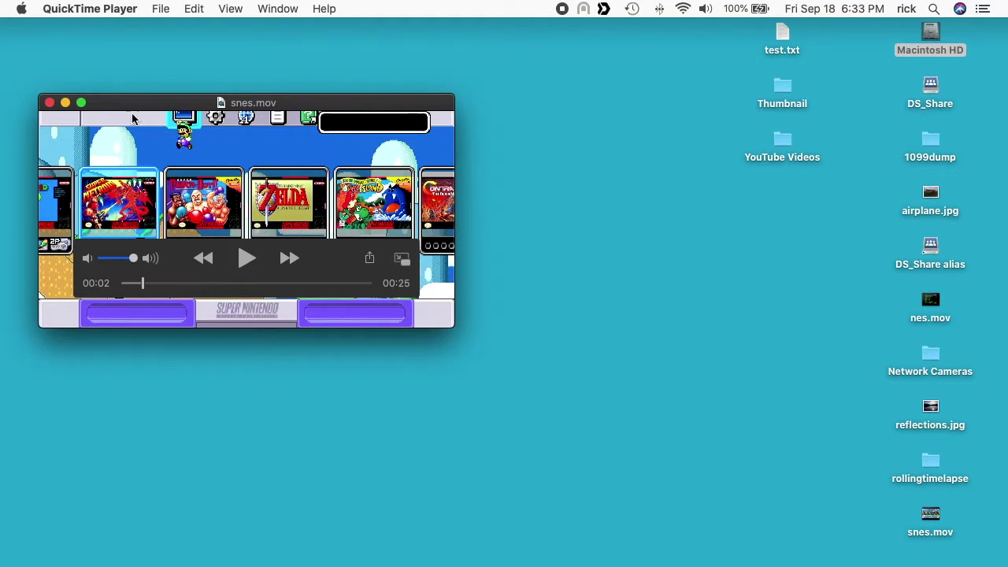
{"action": "left_click", "coordinate": [49, 103]}
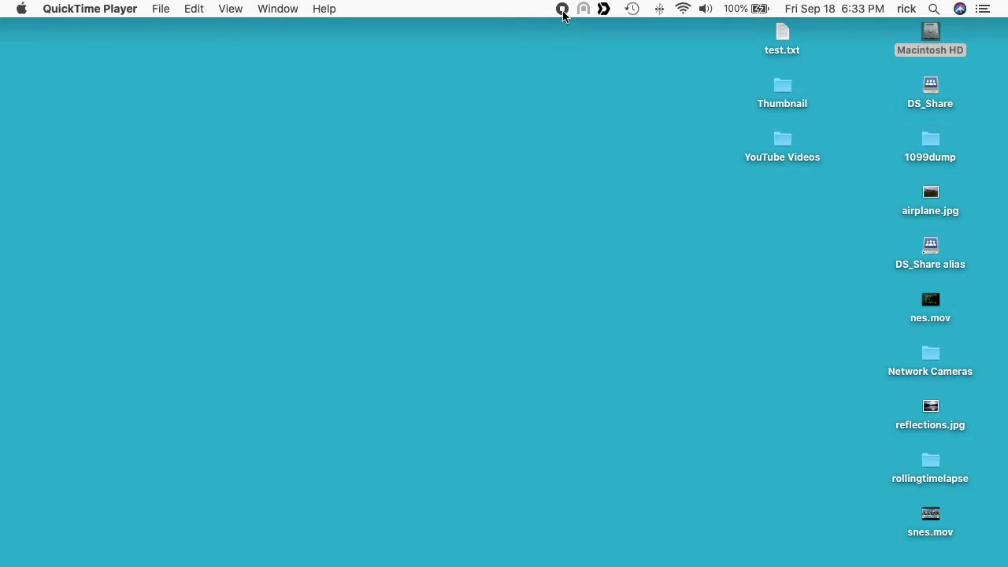
{"action": "left_click", "coordinate": [778, 321]}
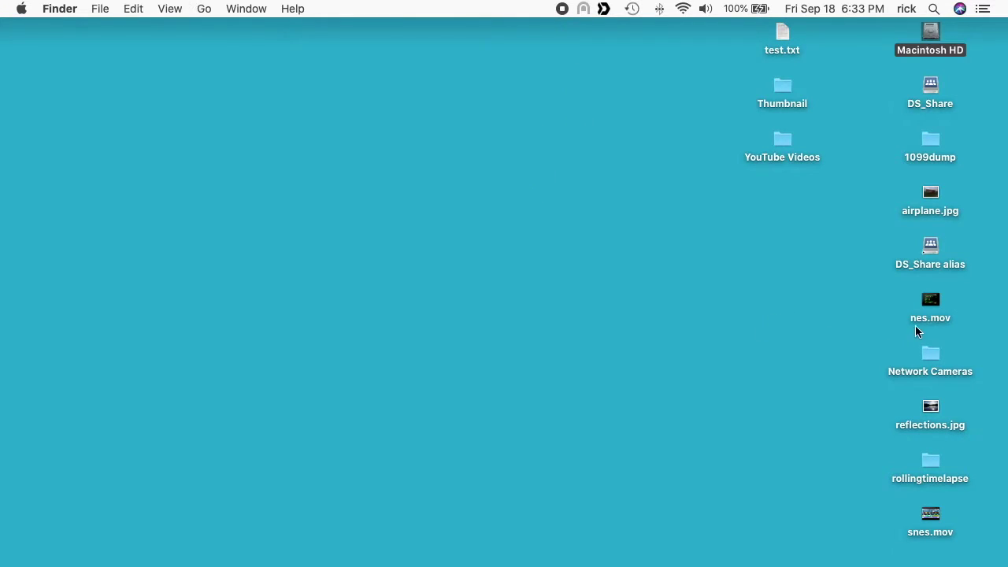
{"action": "left_click", "coordinate": [931, 305]}
{"action": "double_click", "coordinate": [930, 307]}
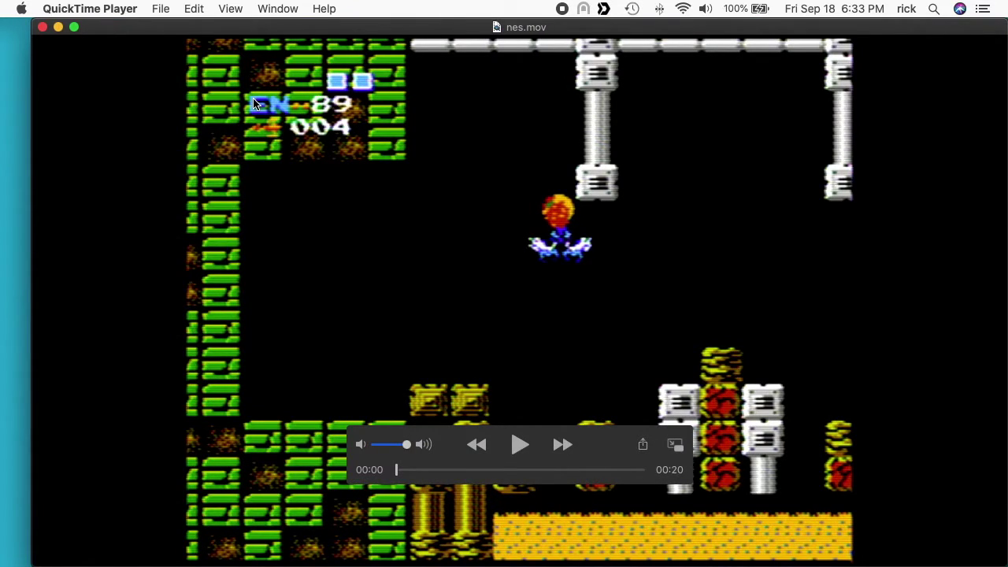
{"action": "key", "text": "space"}
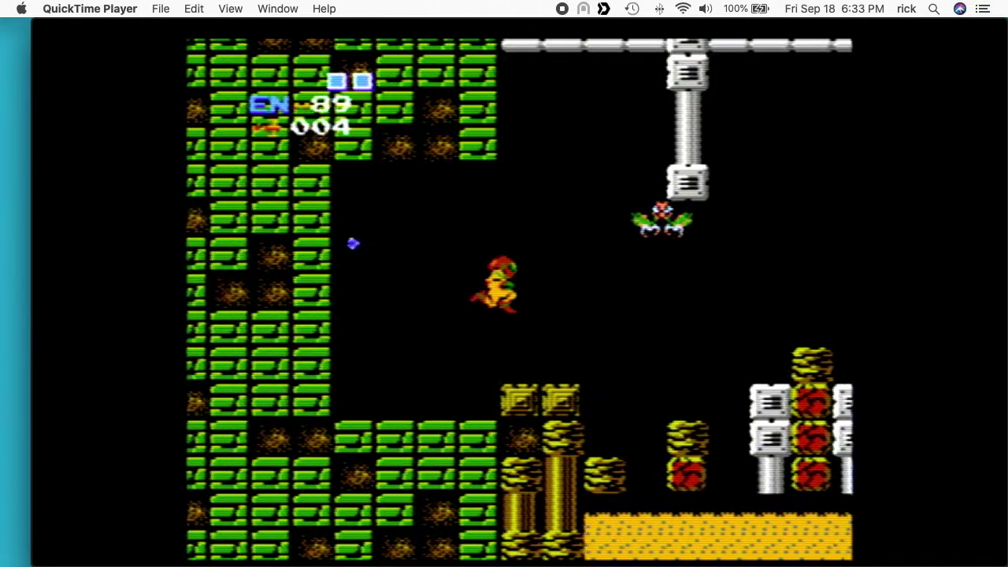
{"action": "left_click", "coordinate": [44, 33]}
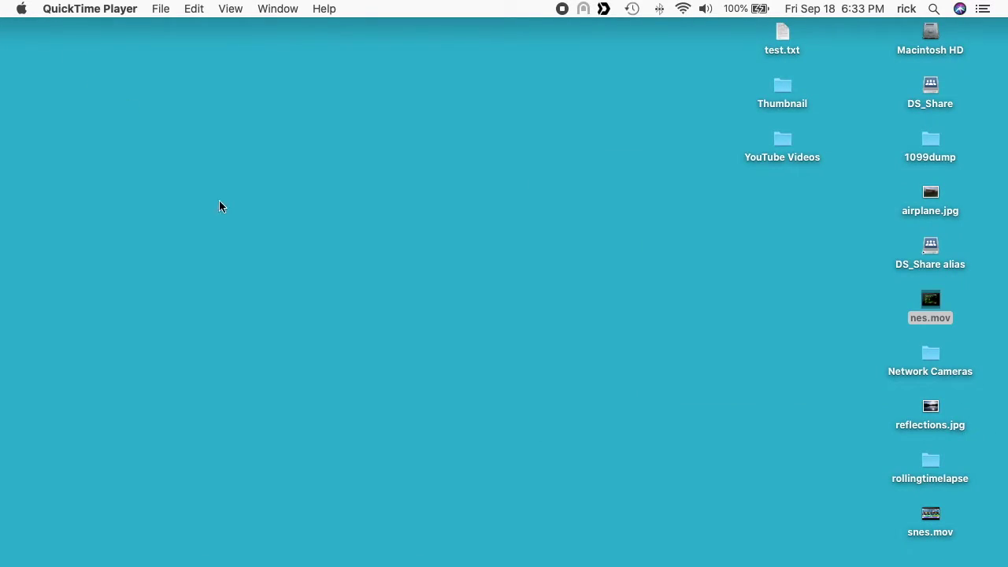
{"action": "left_click", "coordinate": [931, 304]}
{"action": "double_click", "coordinate": [932, 516]}
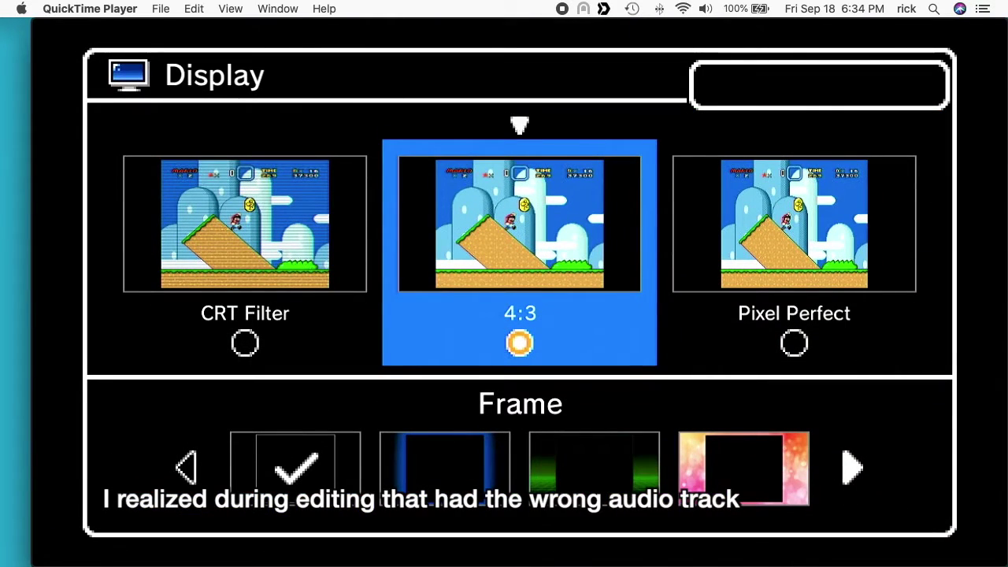
{"action": "key", "text": "super+q"}
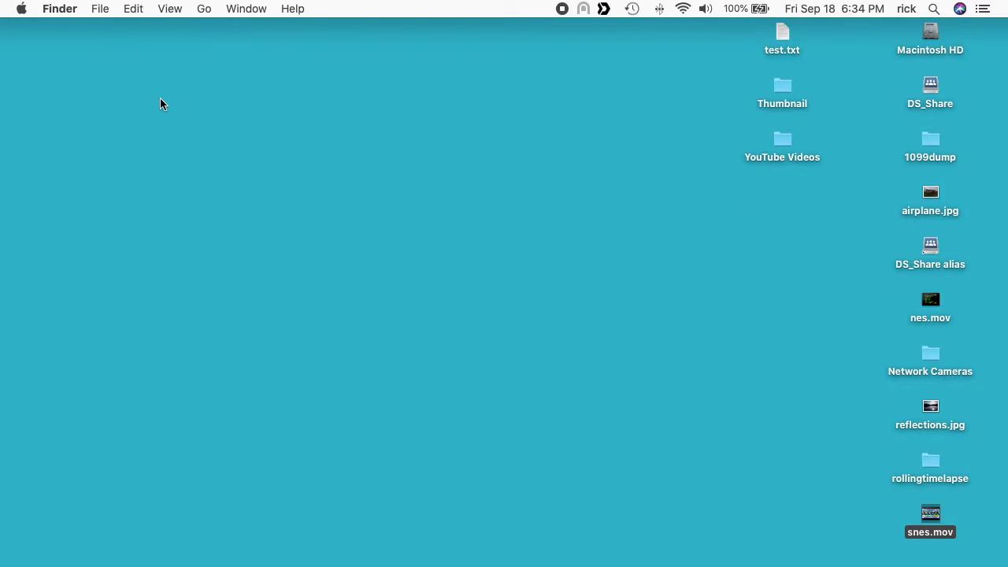